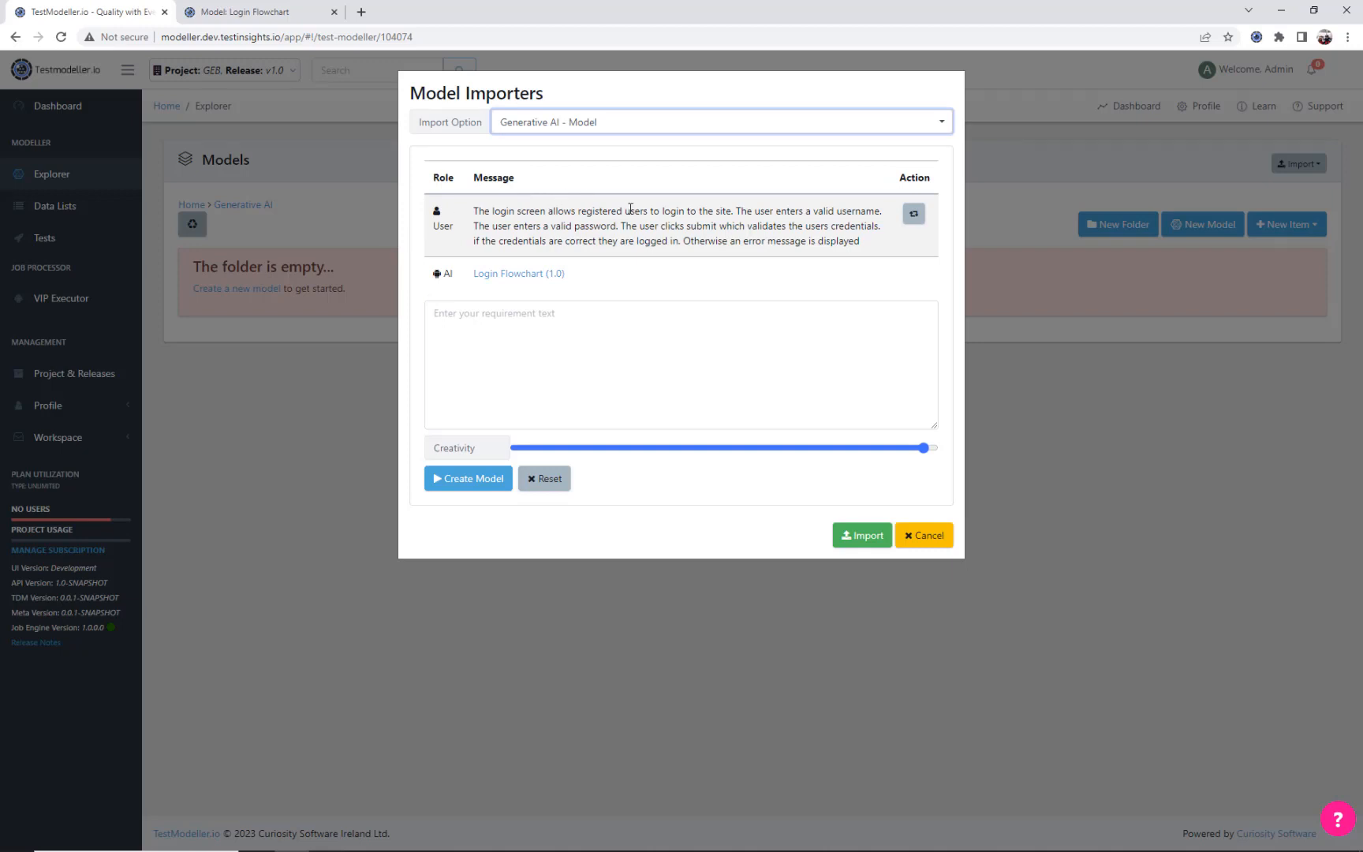
Generate a new model version from the requirement "The user enters a captcha after entering their credentials to verify they are not a robot."
{"action": "left_click", "coordinate": [664, 369]}
{"action": "key", "text": "ctrl+v"}
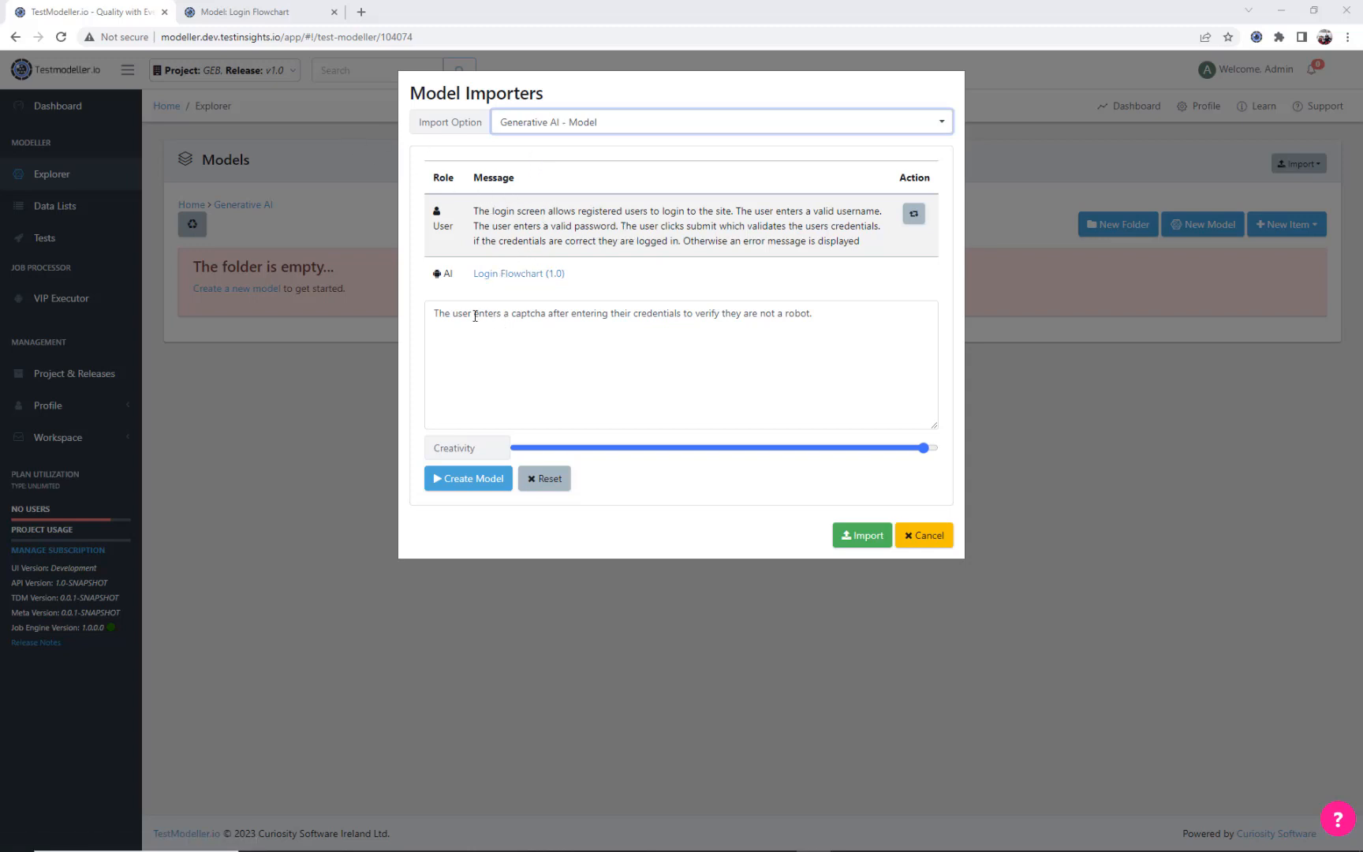
{"action": "left_click_drag", "start_coordinate": [476, 316], "coordinate": [528, 315]}
{"action": "left_click", "coordinate": [529, 315]}
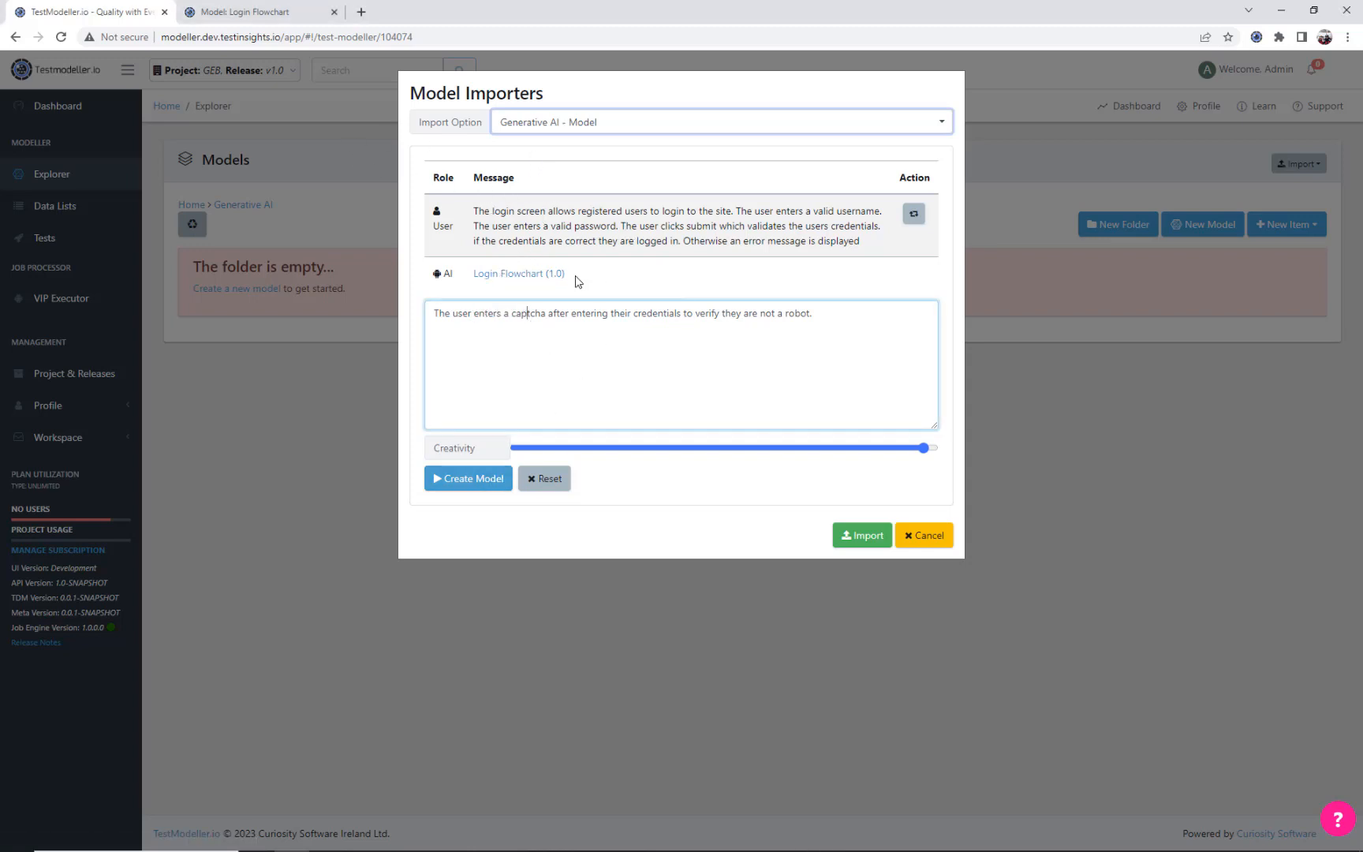
{"action": "left_click", "coordinate": [478, 479]}
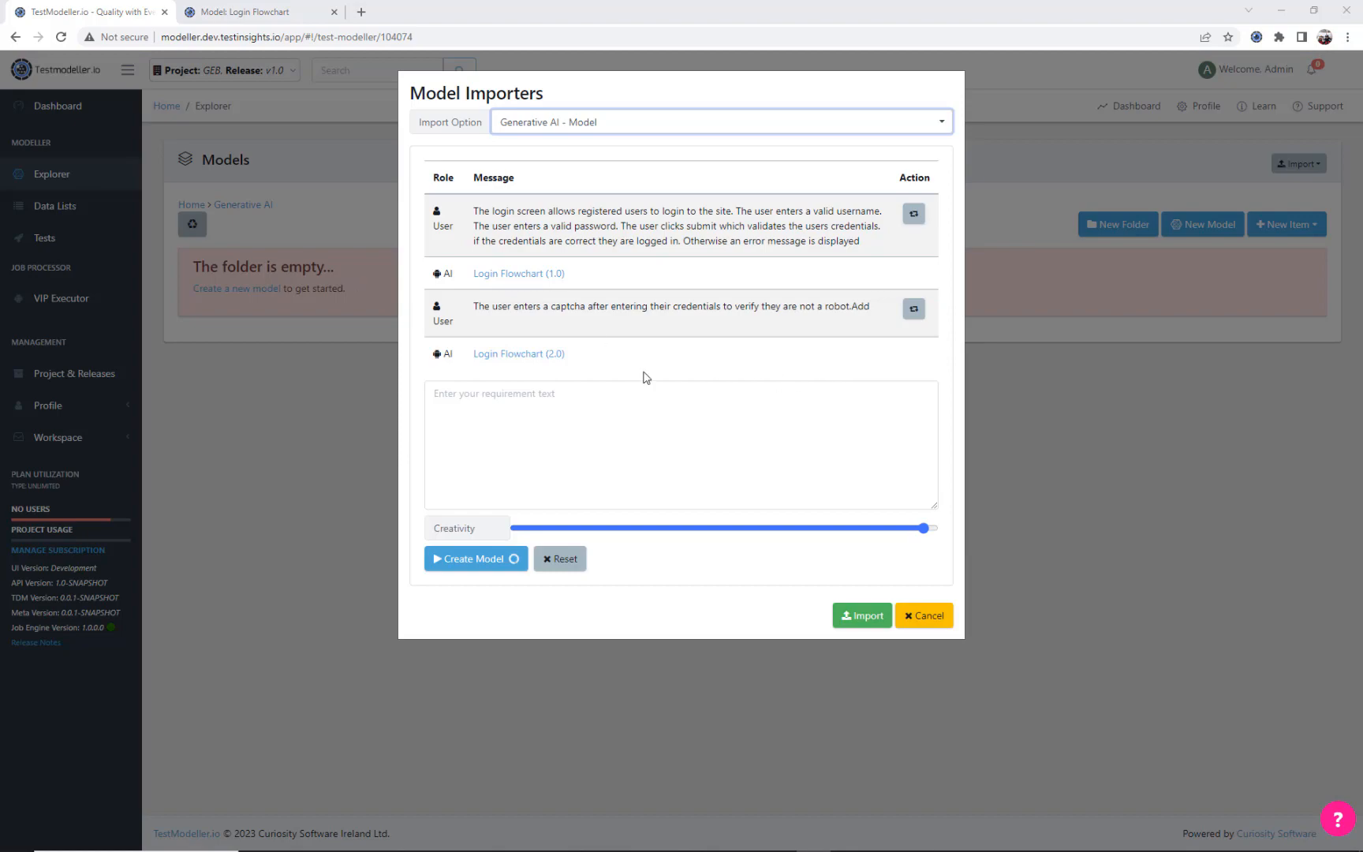
Open Login Flowchart (2.0) and examine the captcha tasks and their branches towards login or error message
{"action": "left_click", "coordinate": [535, 357]}
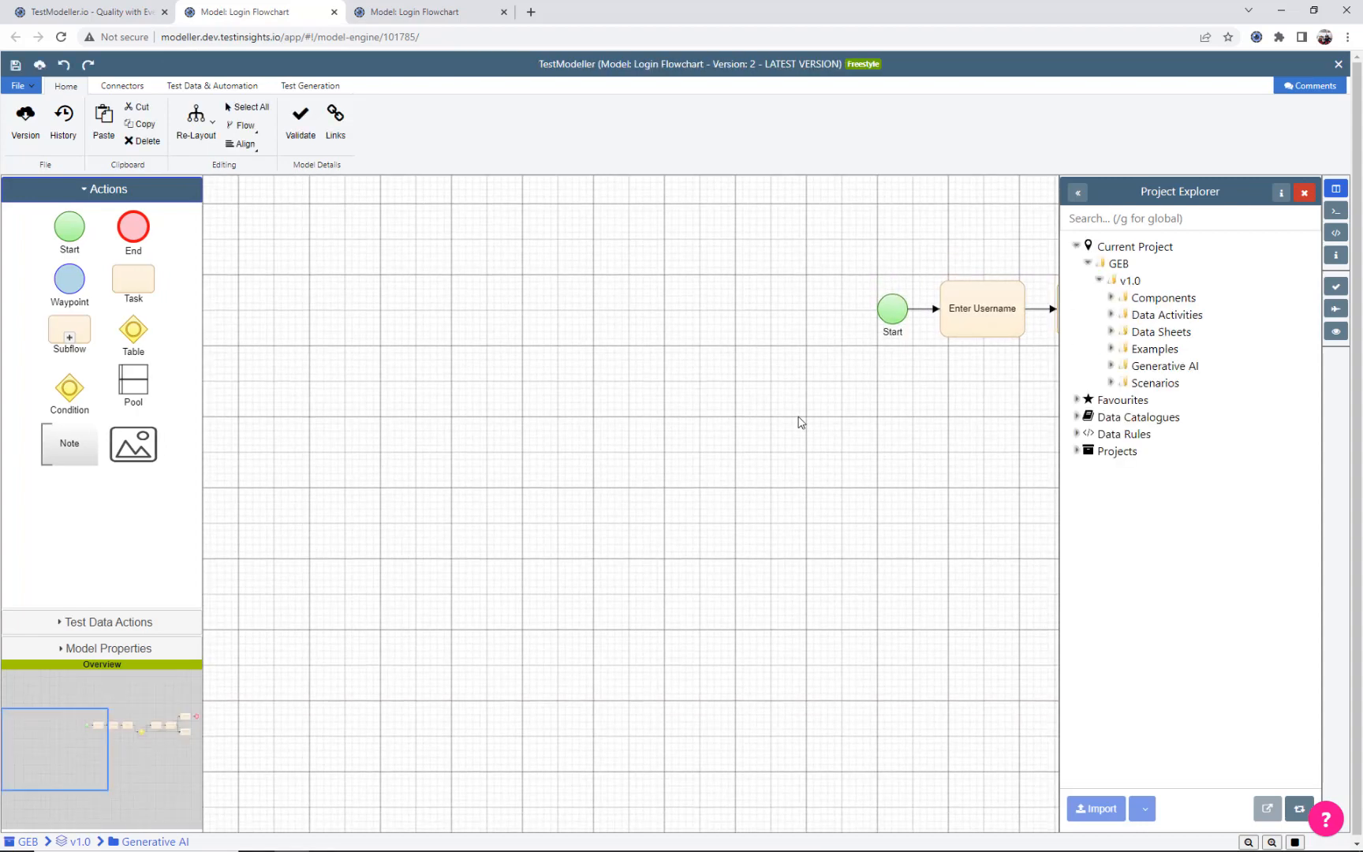
{"action": "left_click_drag", "start_coordinate": [798, 418], "coordinate": [317, 446]}
{"action": "left_click_drag", "start_coordinate": [767, 452], "coordinate": [569, 444]}
{"action": "left_click_drag", "start_coordinate": [747, 443], "coordinate": [638, 443]}
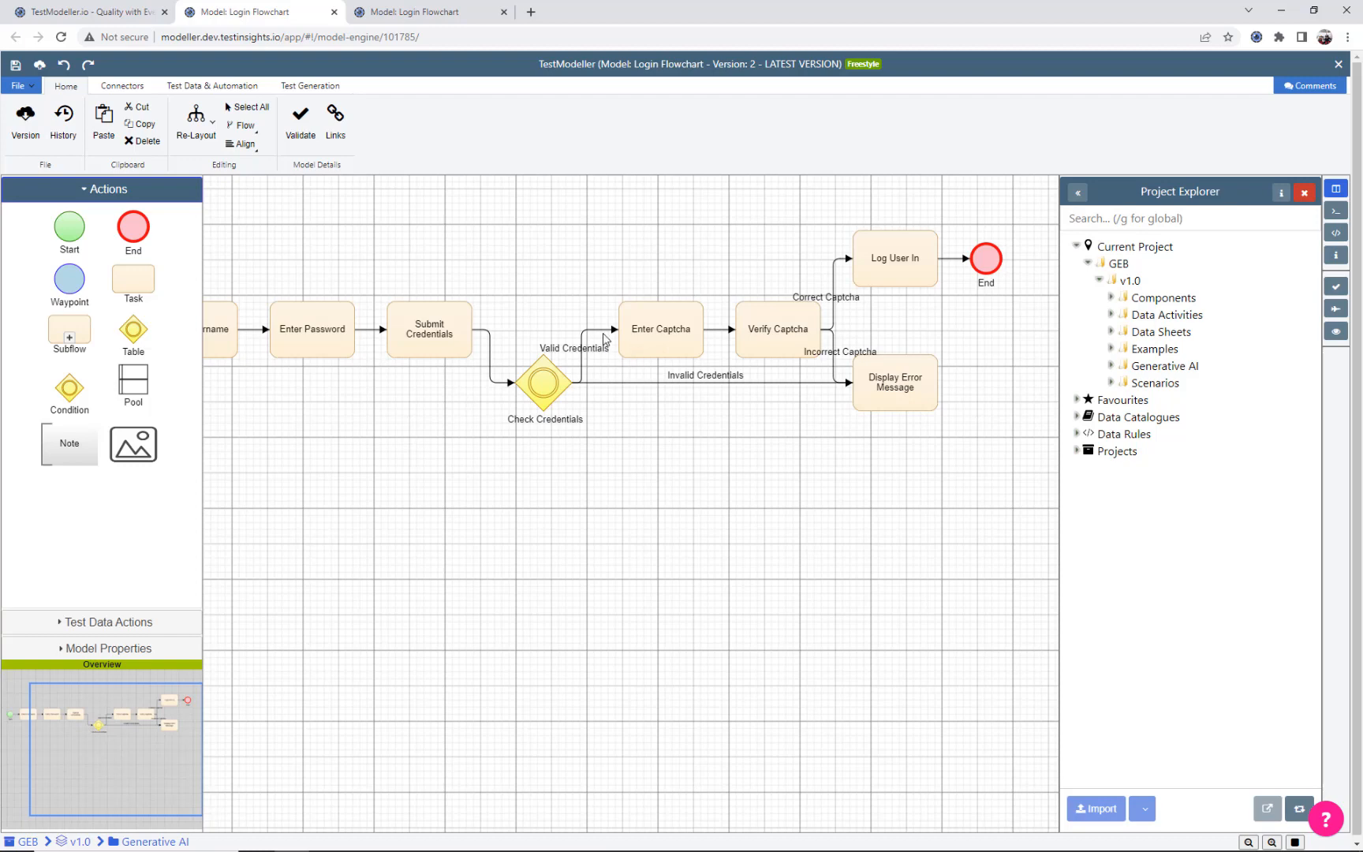
{"action": "left_click", "coordinate": [675, 351]}
{"action": "left_click", "coordinate": [759, 352]}
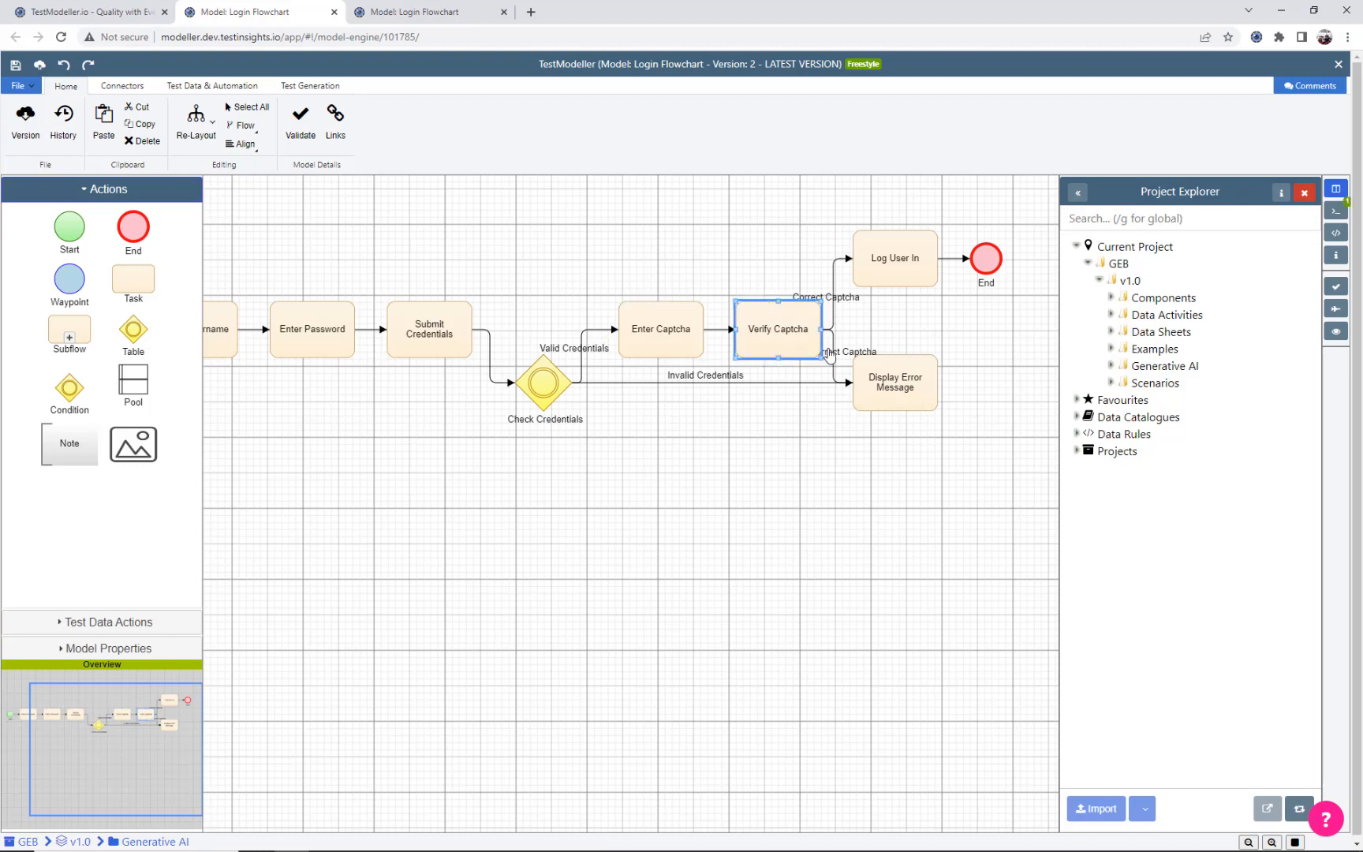
{"action": "left_click", "coordinate": [928, 275]}
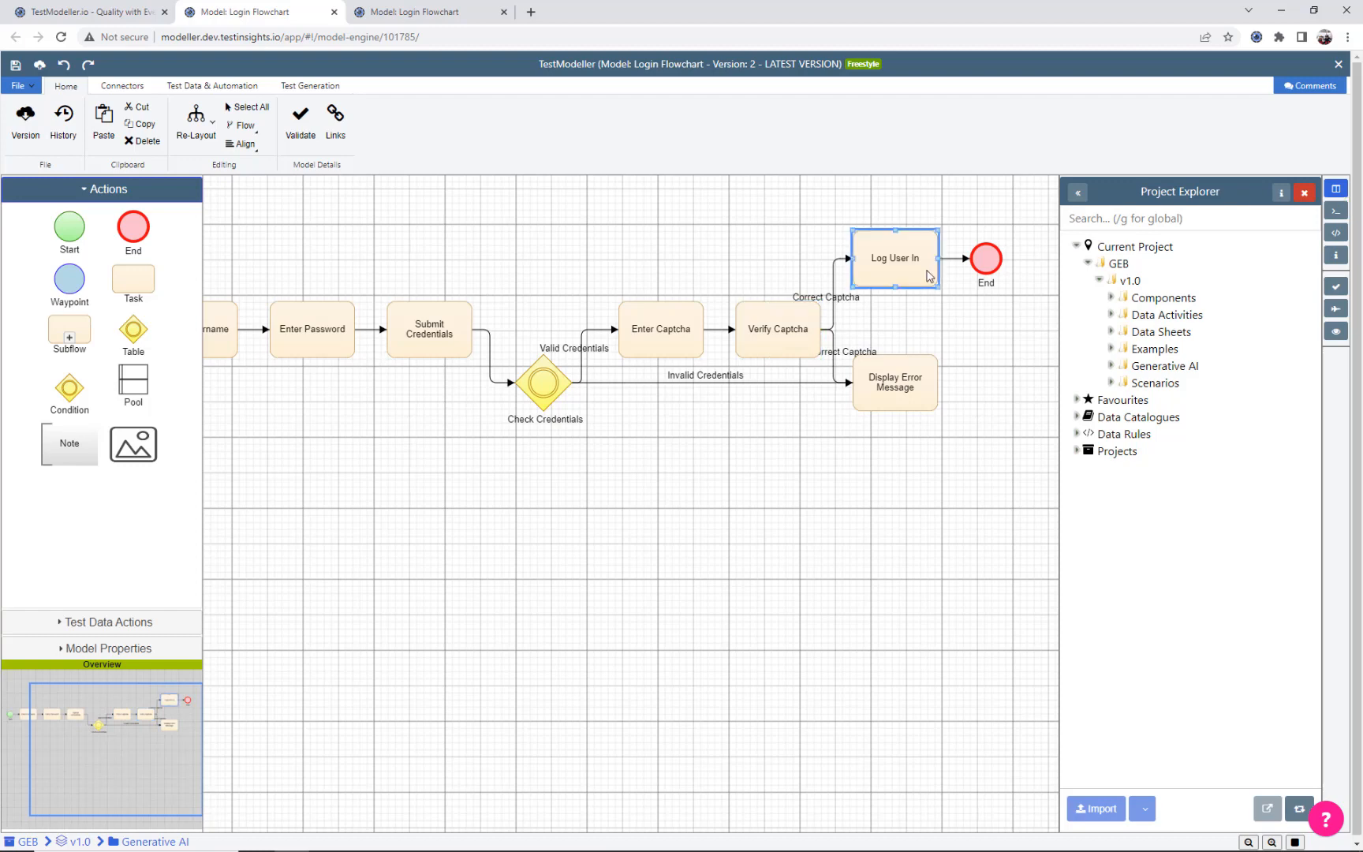
{"action": "left_click", "coordinate": [834, 304]}
{"action": "left_click", "coordinate": [918, 338]}
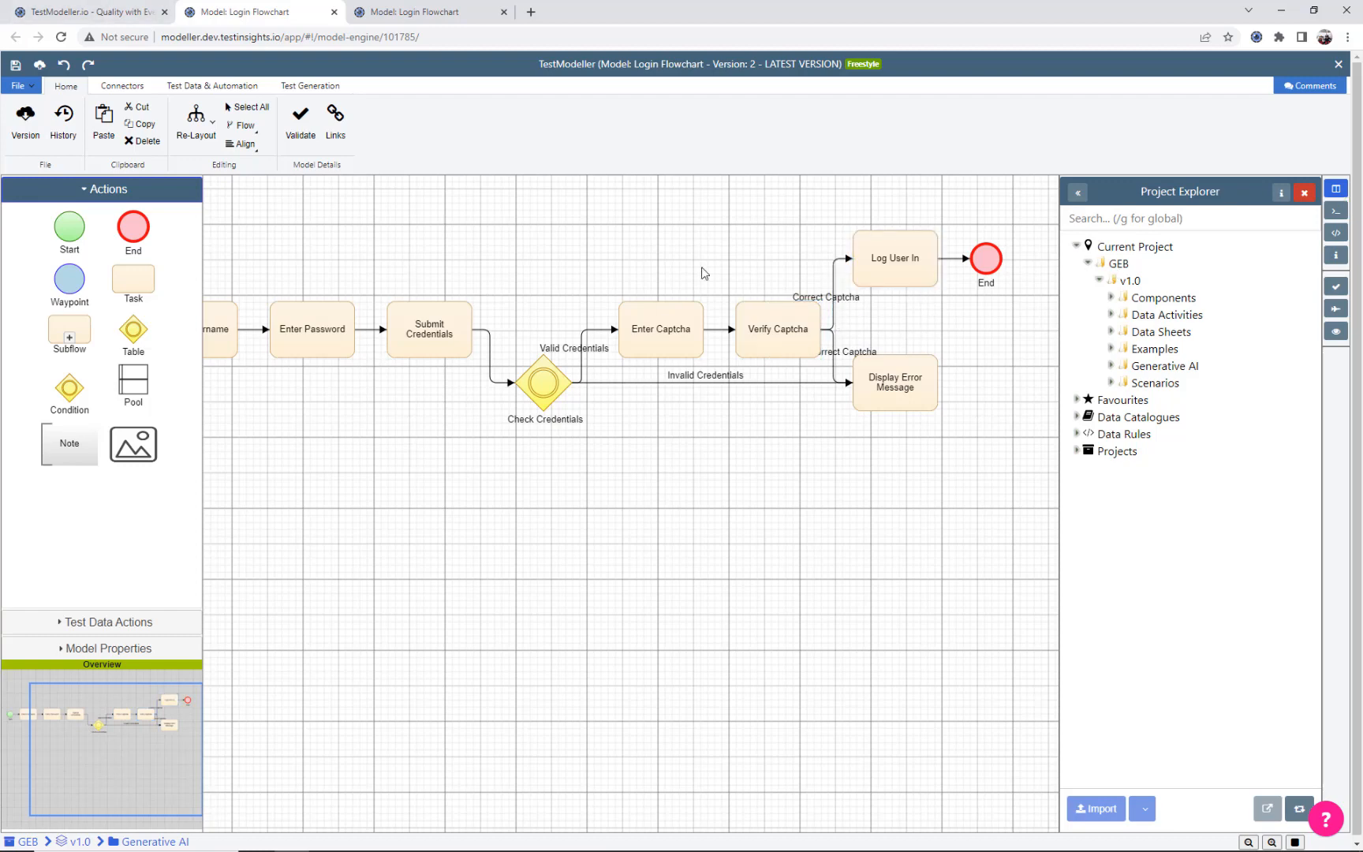
{"action": "left_click", "coordinate": [643, 332]}
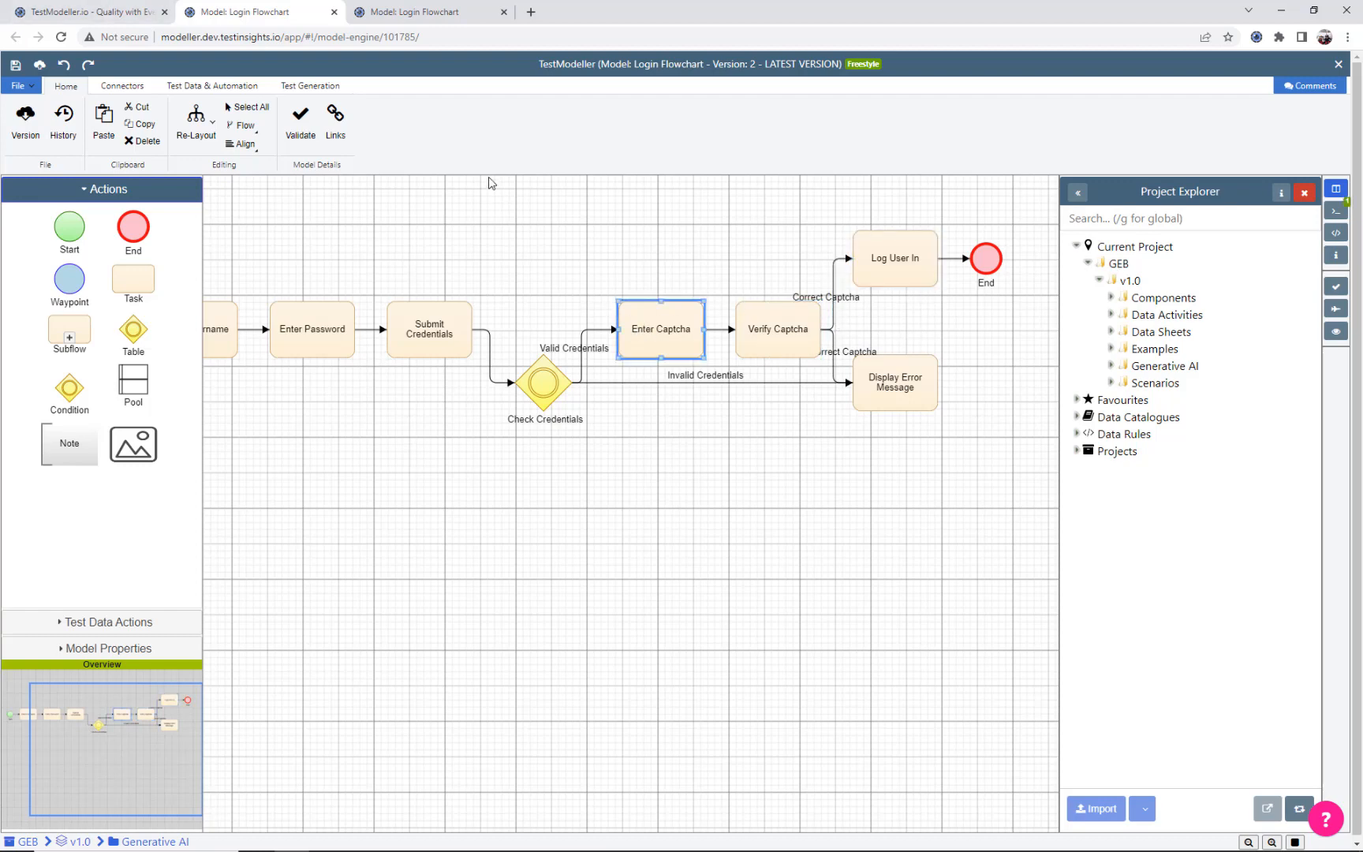
Return to the model importer and generate another version with the requirement "Add descriptions and expected results"
{"action": "left_click", "coordinate": [150, 9]}
{"action": "left_click", "coordinate": [576, 495]}
{"action": "type", "text": "Add descriptions and expec"}
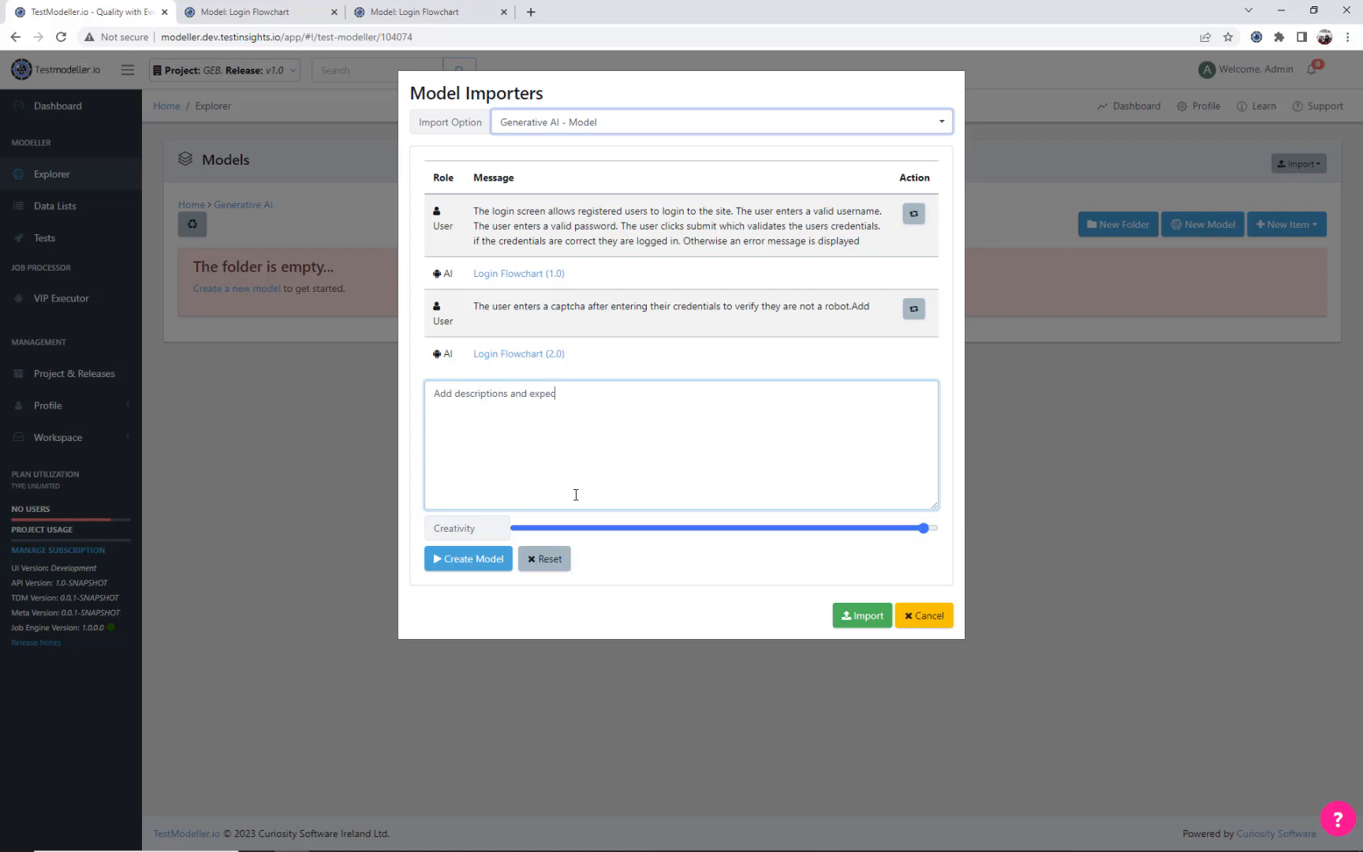
{"action": "left_click", "coordinate": [447, 557]}
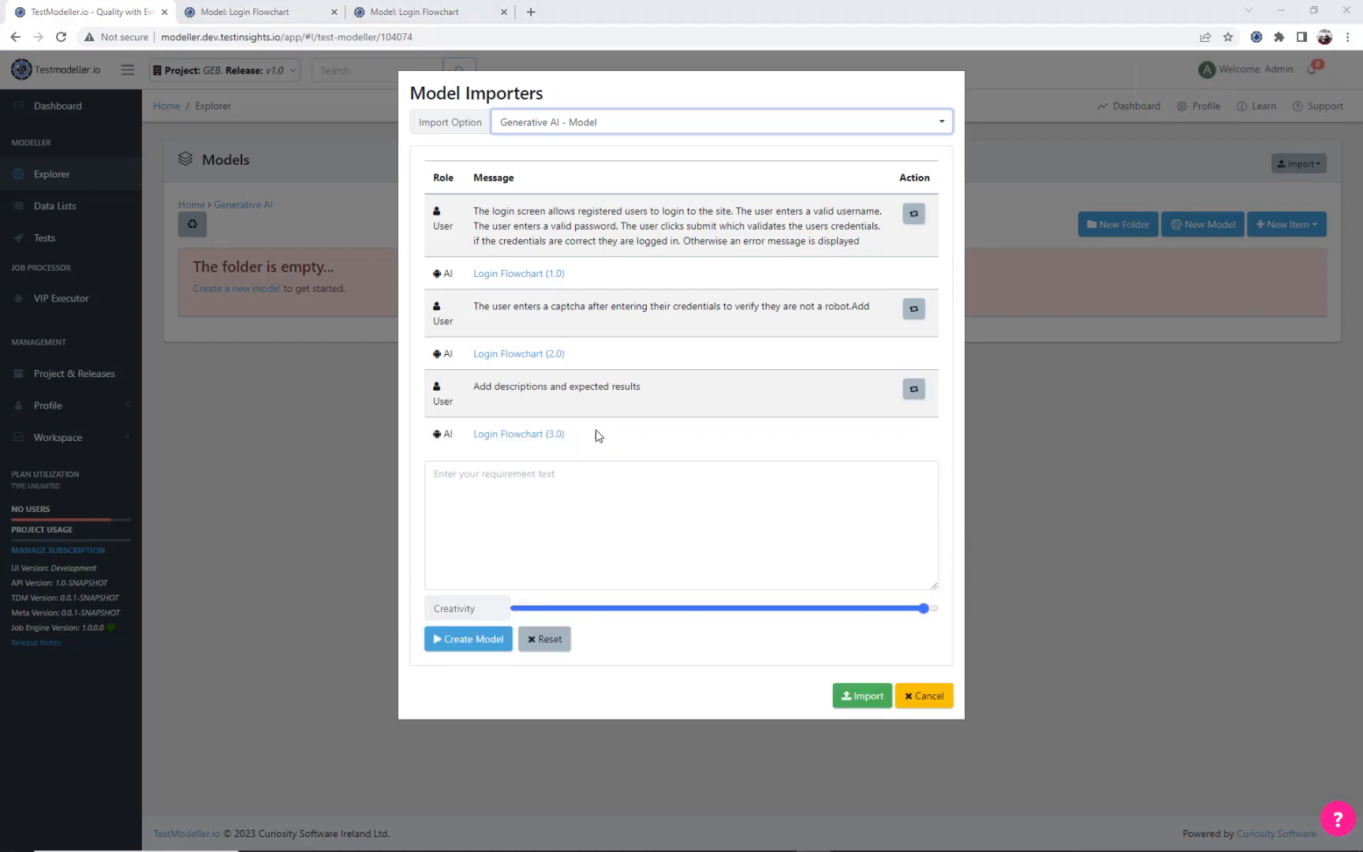
Open Login Flowchart (3.0) and review the description and expected result properties of its tasks, from Enter Username to Display Error Message
{"action": "left_click", "coordinate": [525, 434]}
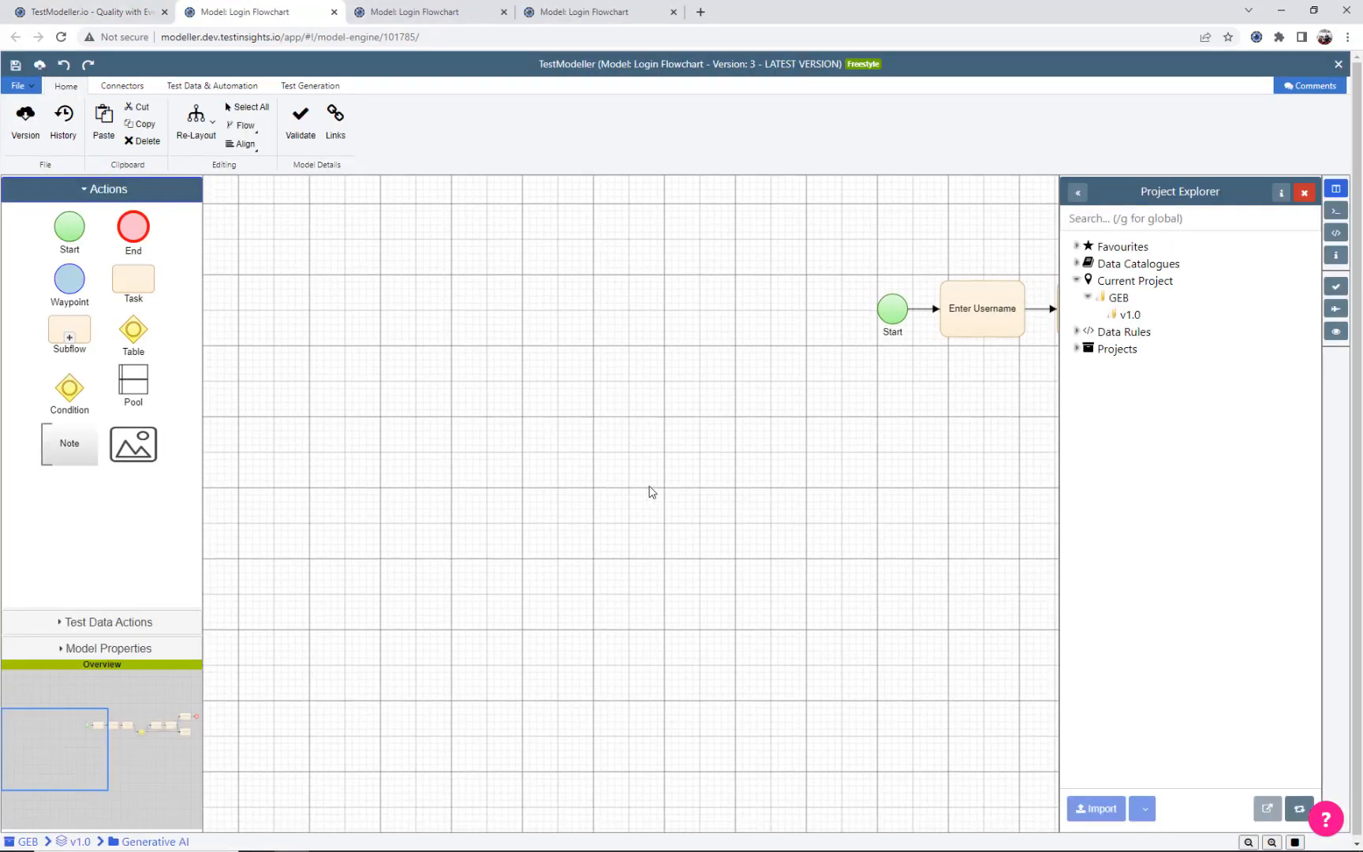
{"action": "left_click", "coordinate": [547, 384]}
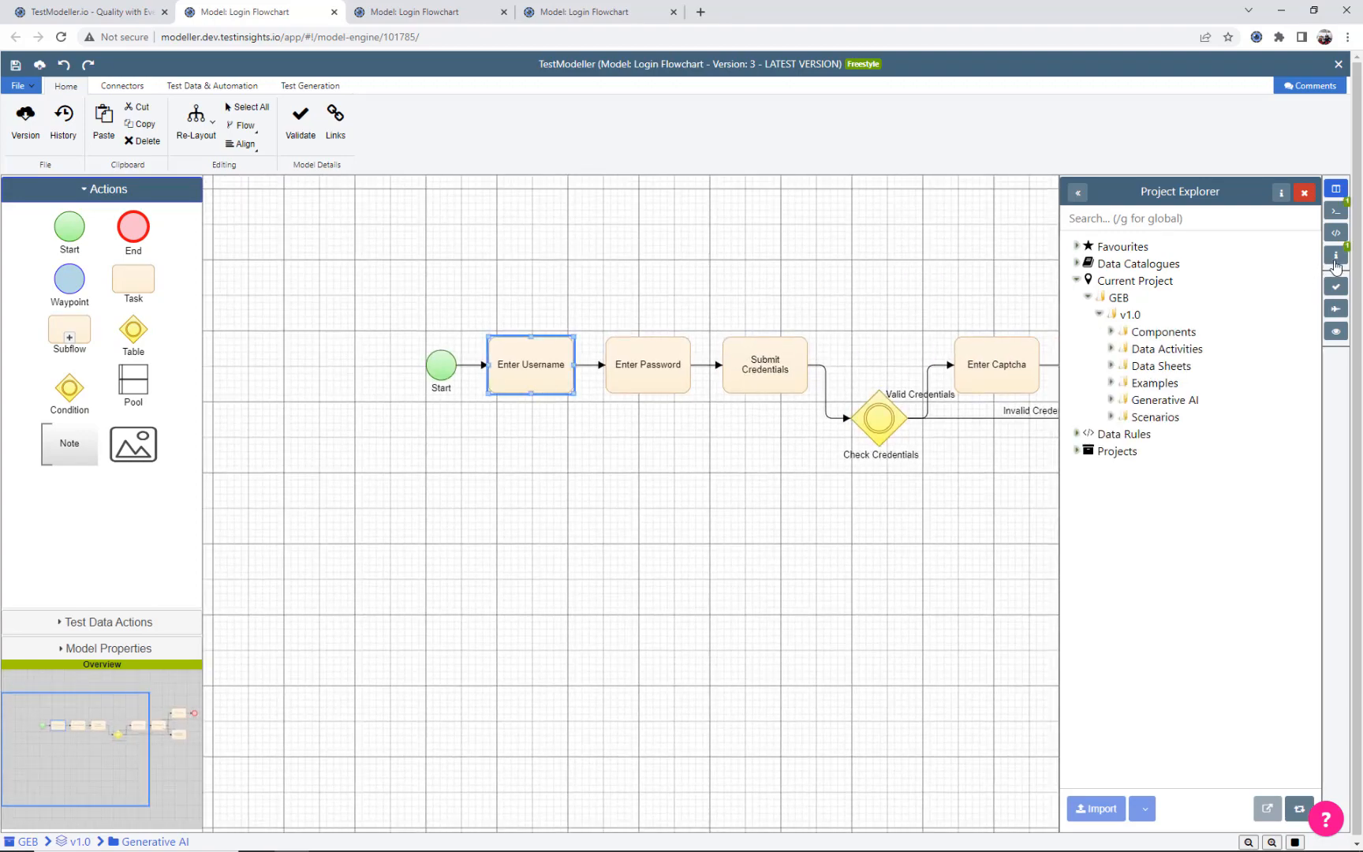
{"action": "left_click", "coordinate": [1335, 255]}
{"action": "left_click_drag", "start_coordinate": [913, 492], "coordinate": [715, 477]}
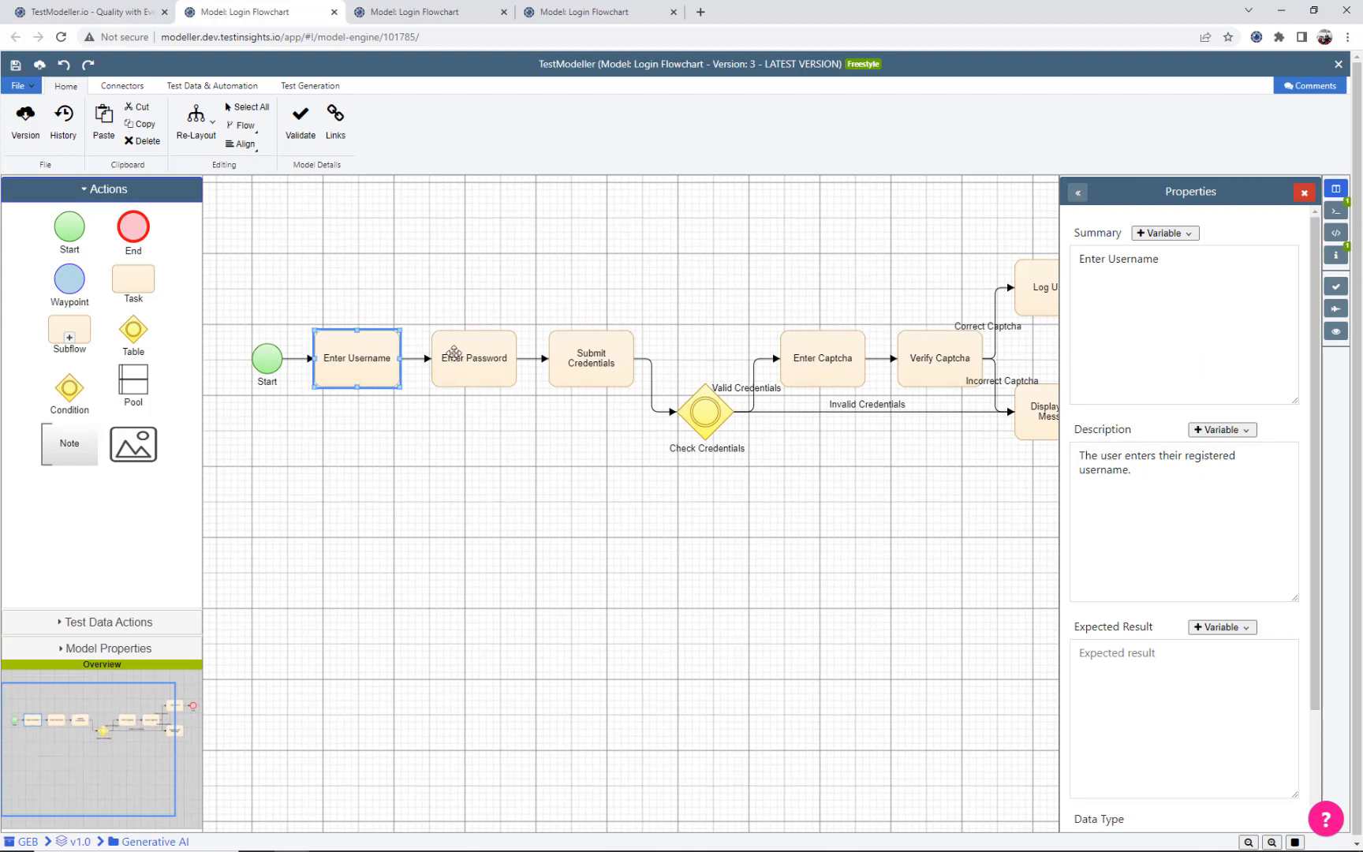
{"action": "left_click", "coordinate": [469, 370]}
{"action": "left_click", "coordinate": [605, 385]}
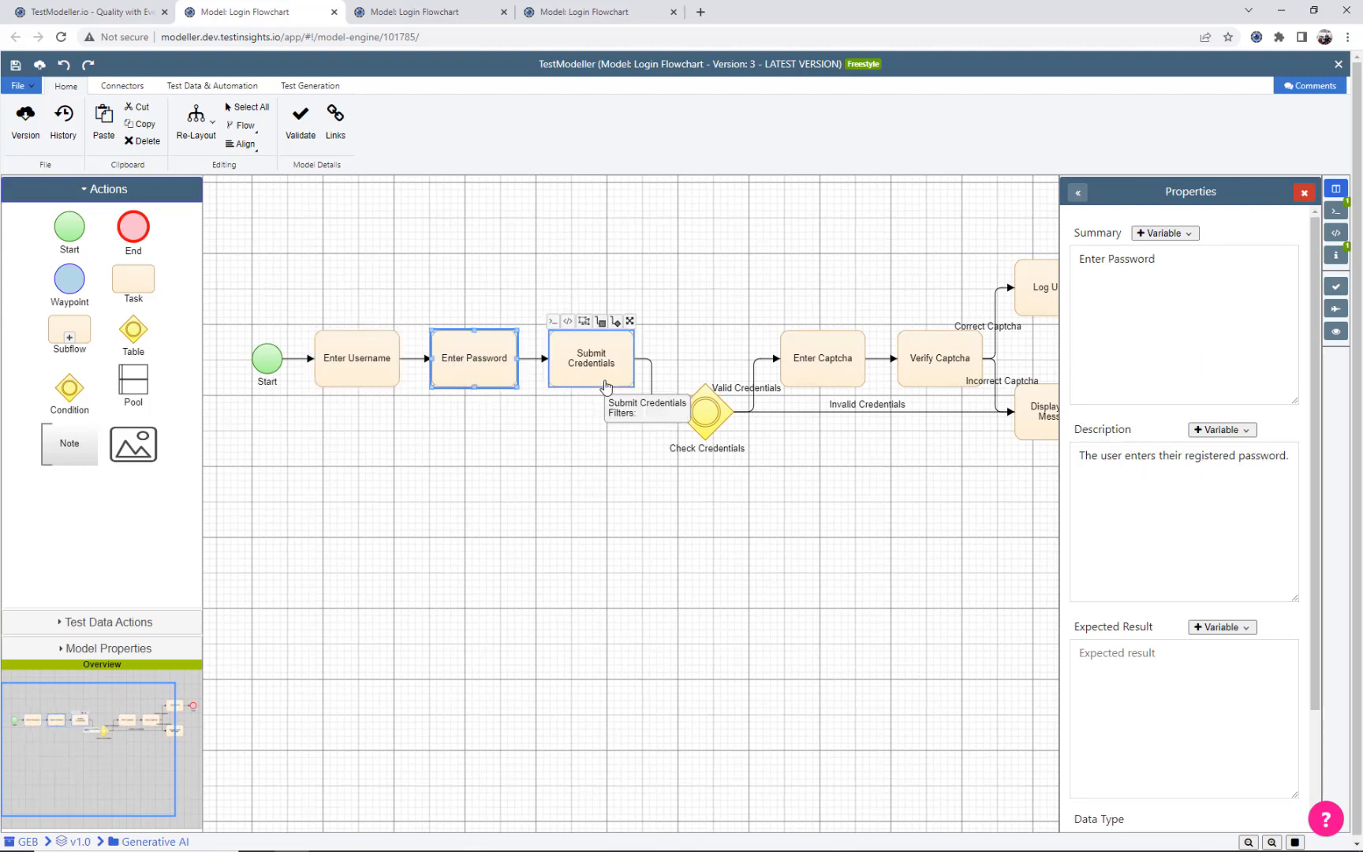
{"action": "left_click_drag", "start_coordinate": [797, 304], "coordinate": [578, 284]}
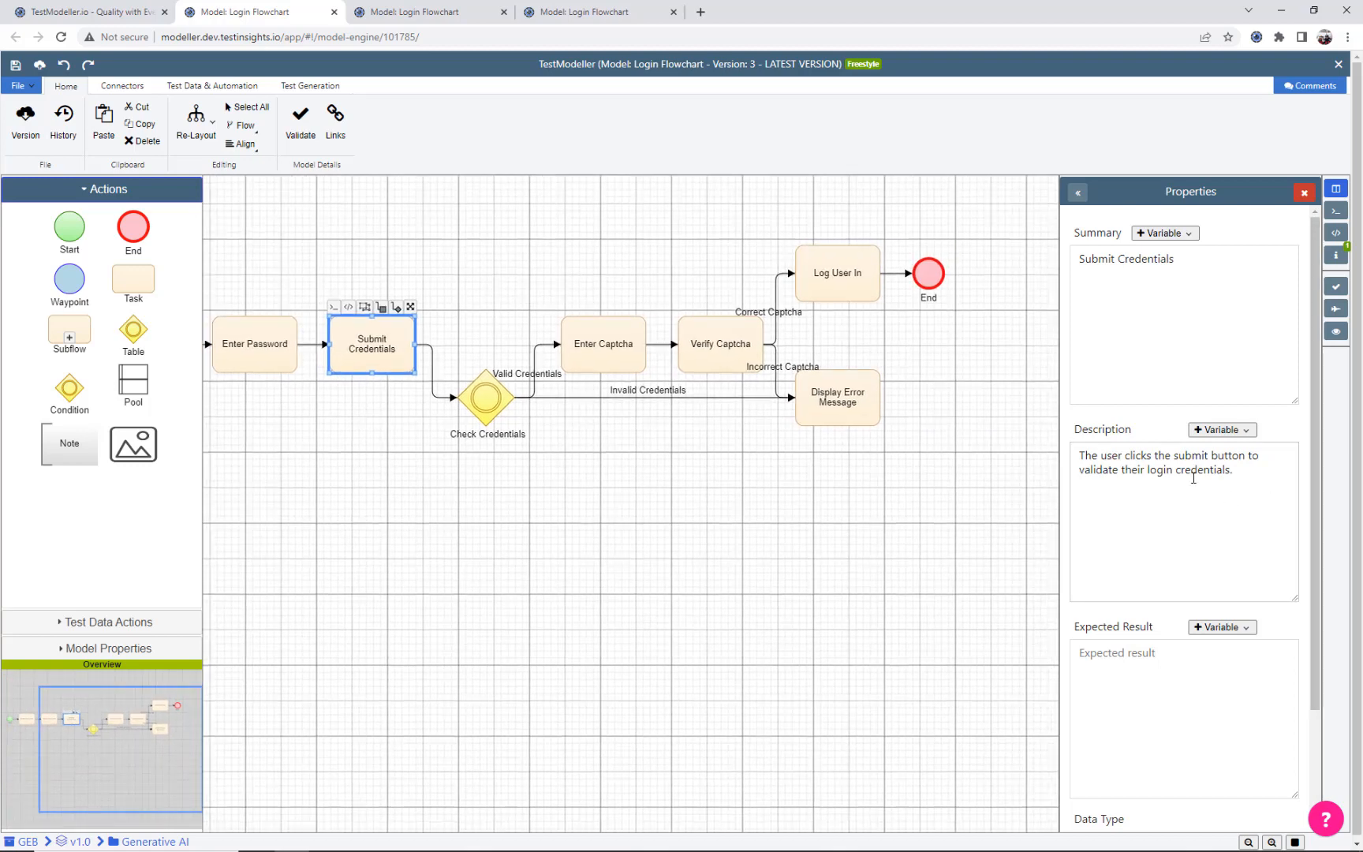
{"action": "left_click", "coordinate": [619, 362]}
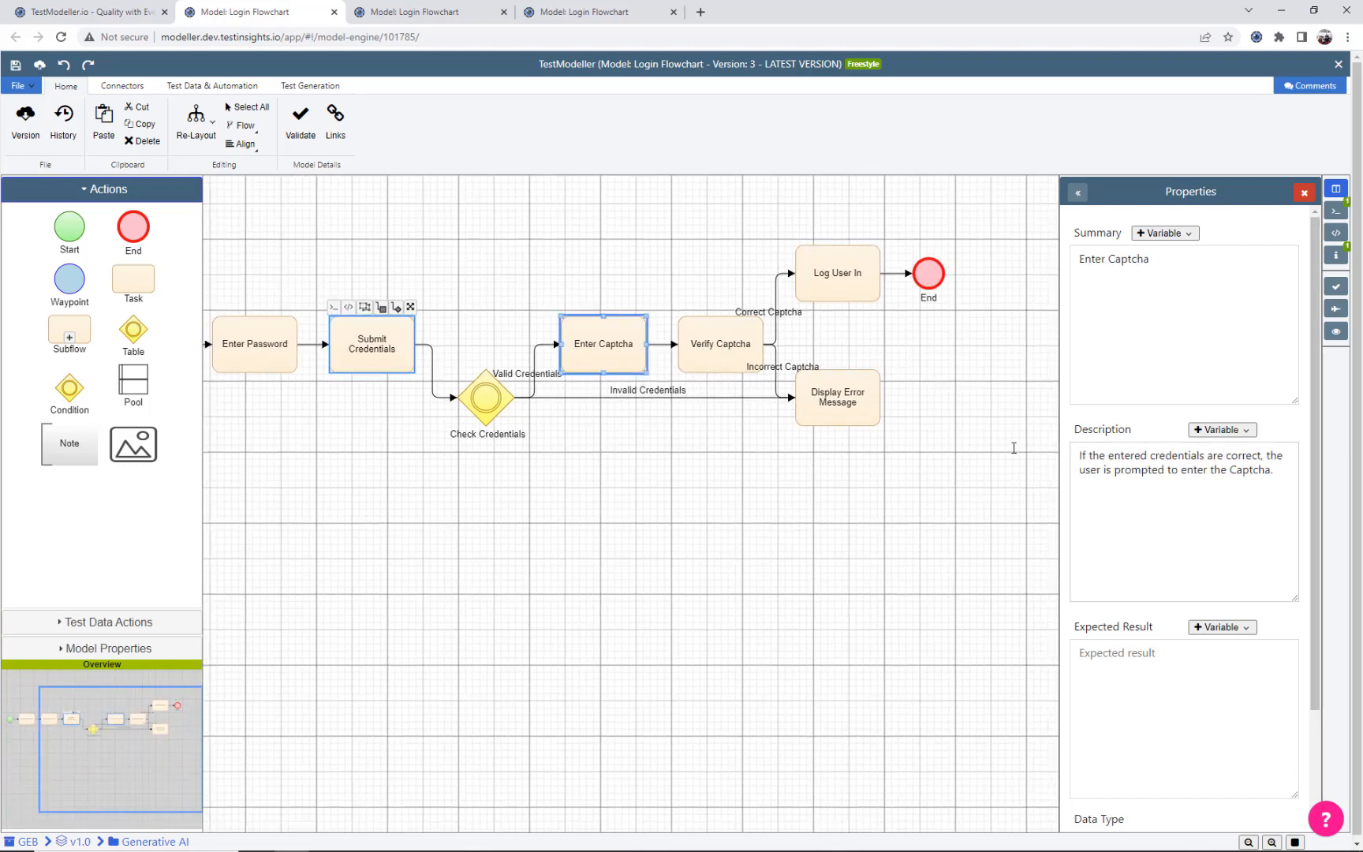
{"action": "left_click", "coordinate": [702, 372]}
{"action": "left_click", "coordinate": [840, 290]}
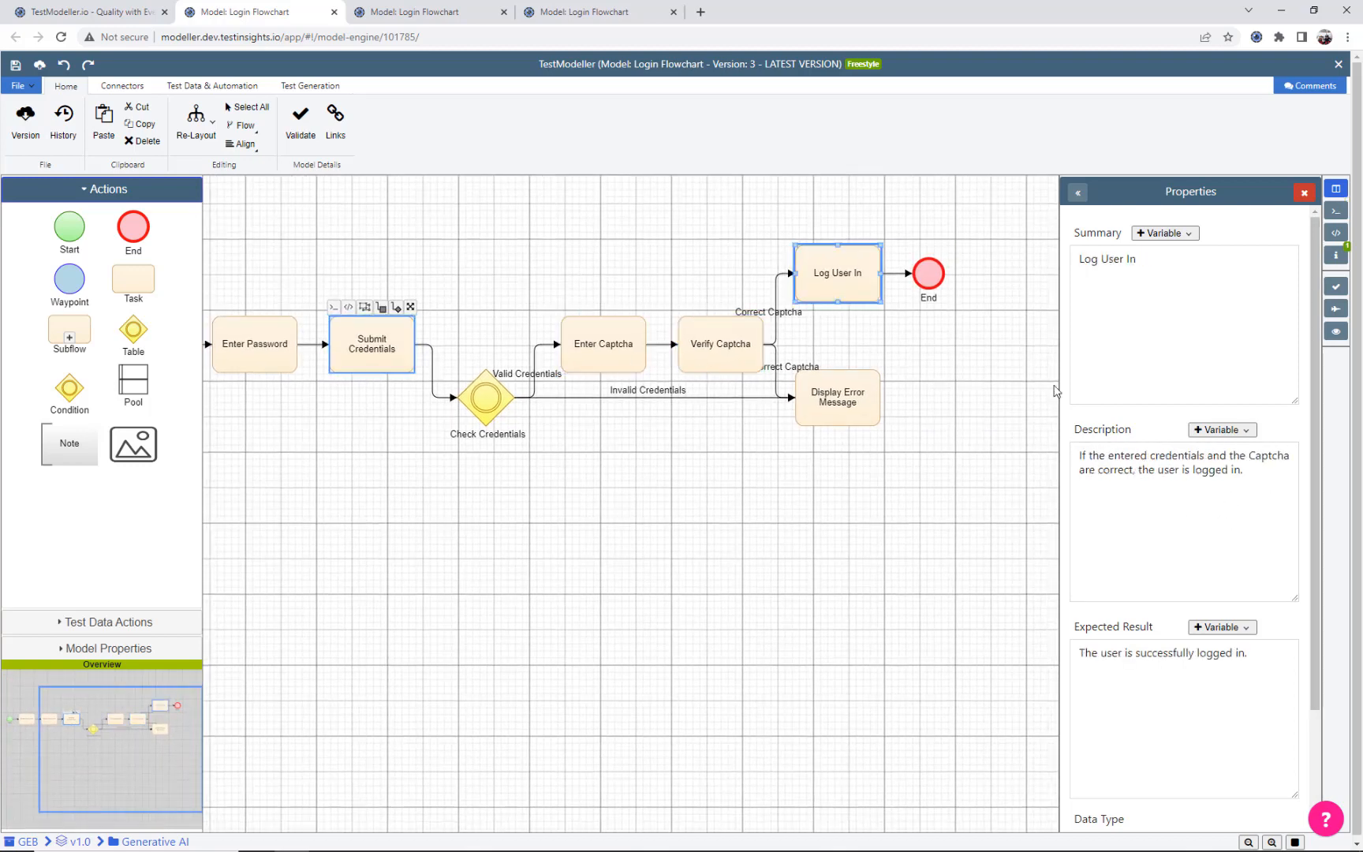
{"action": "left_click", "coordinate": [814, 414]}
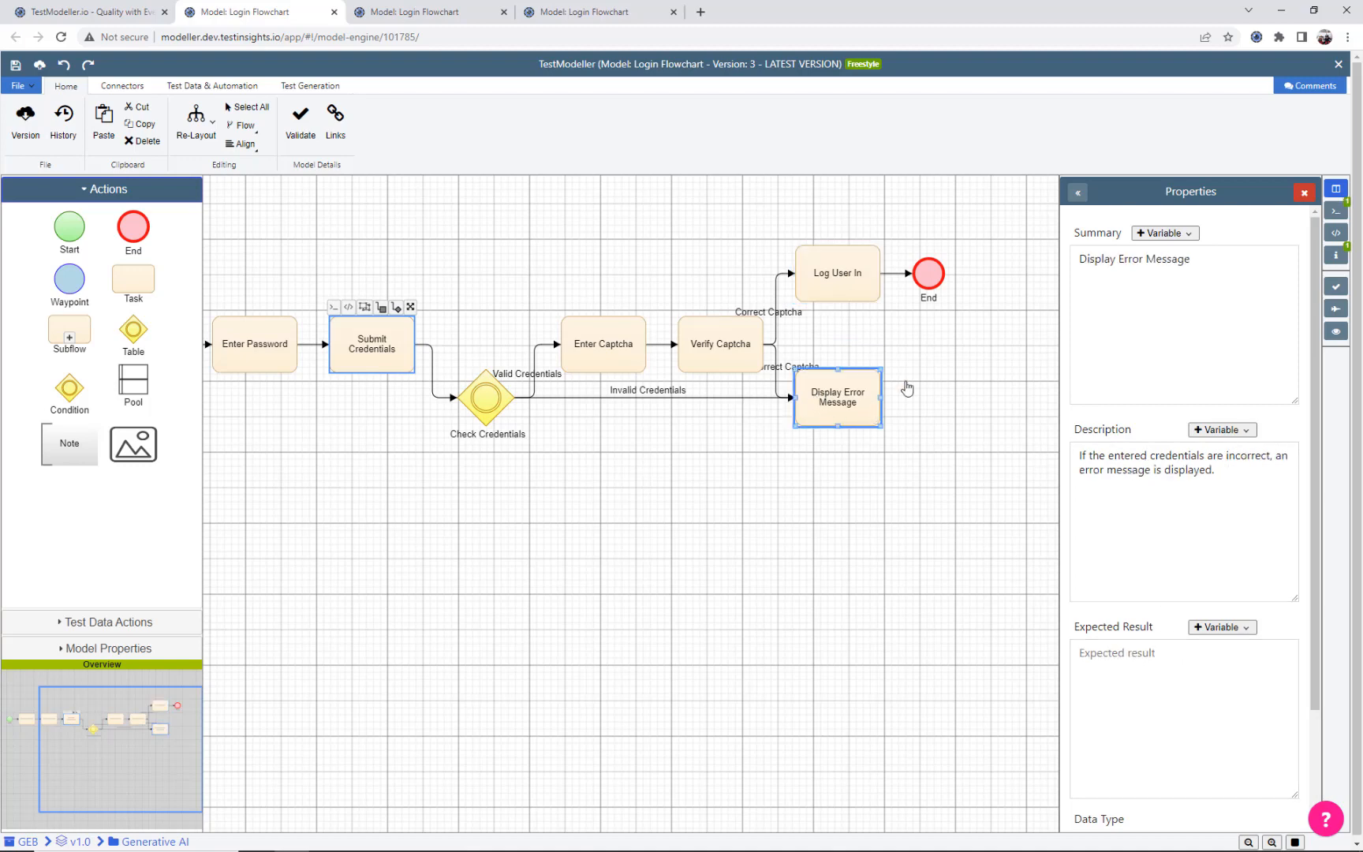
Connect the Display Error Message task to the End node and generate the model's test scenarios
{"action": "left_click_drag", "start_coordinate": [904, 387], "coordinate": [931, 297]}
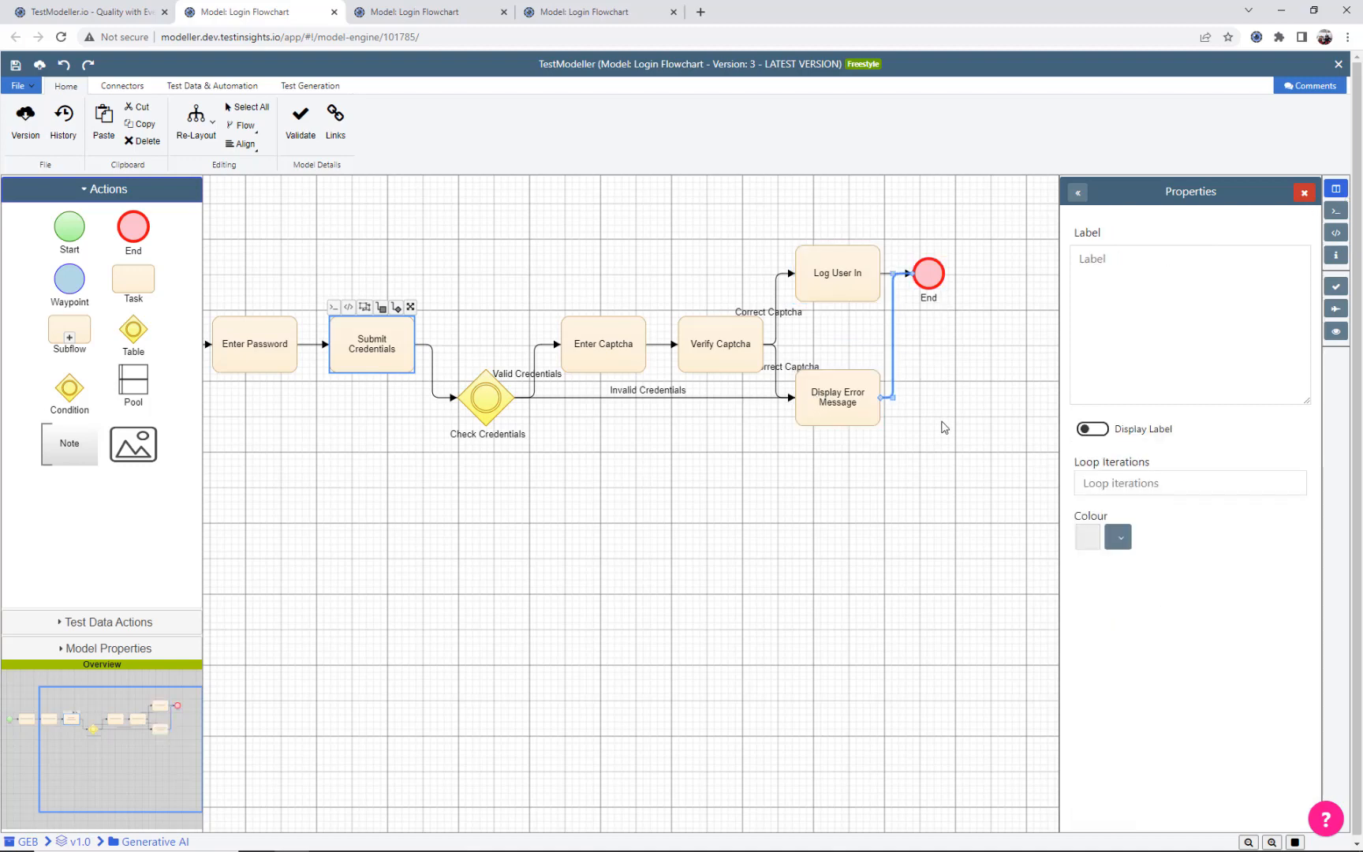
{"action": "left_click", "coordinate": [1333, 316]}
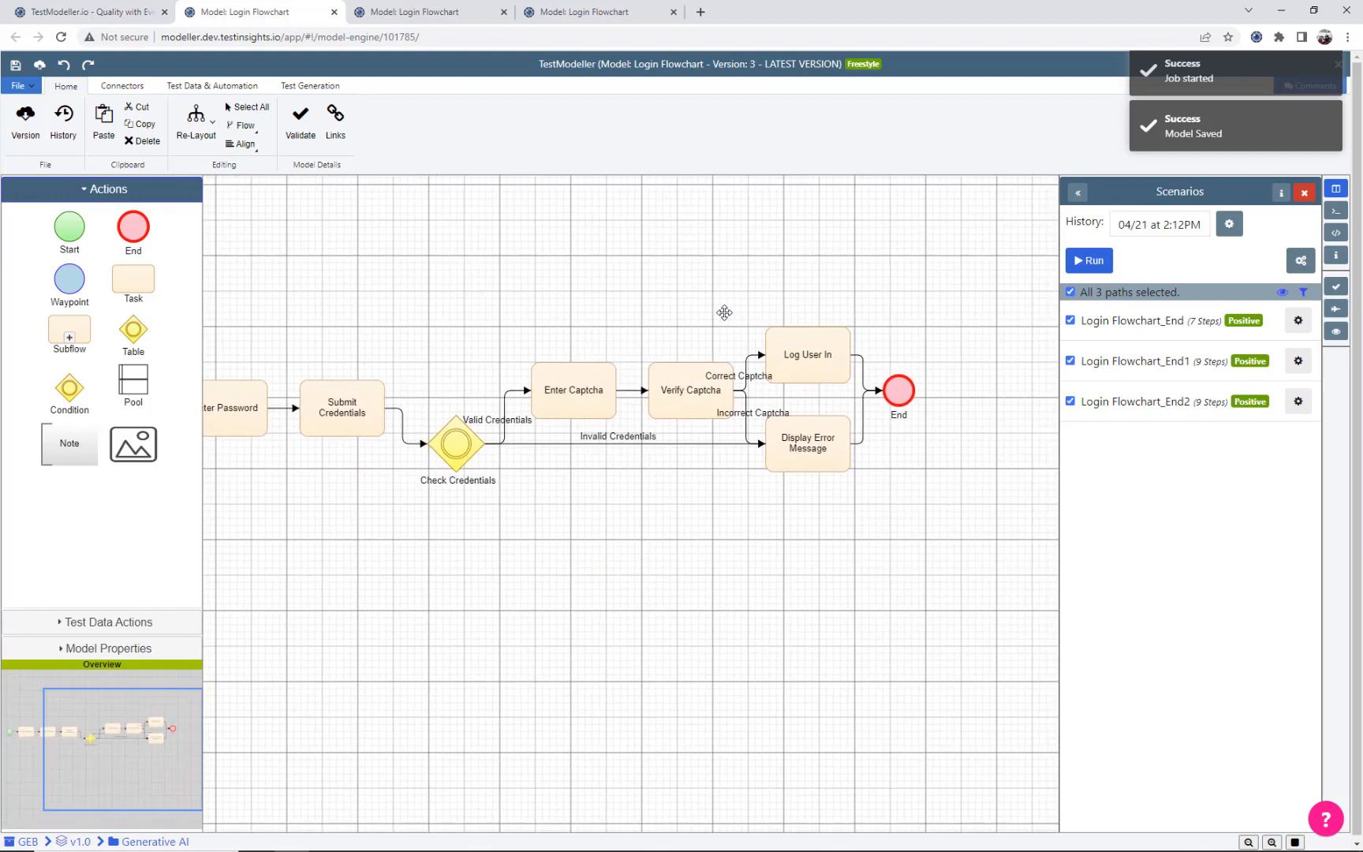
{"action": "left_click", "coordinate": [1128, 365]}
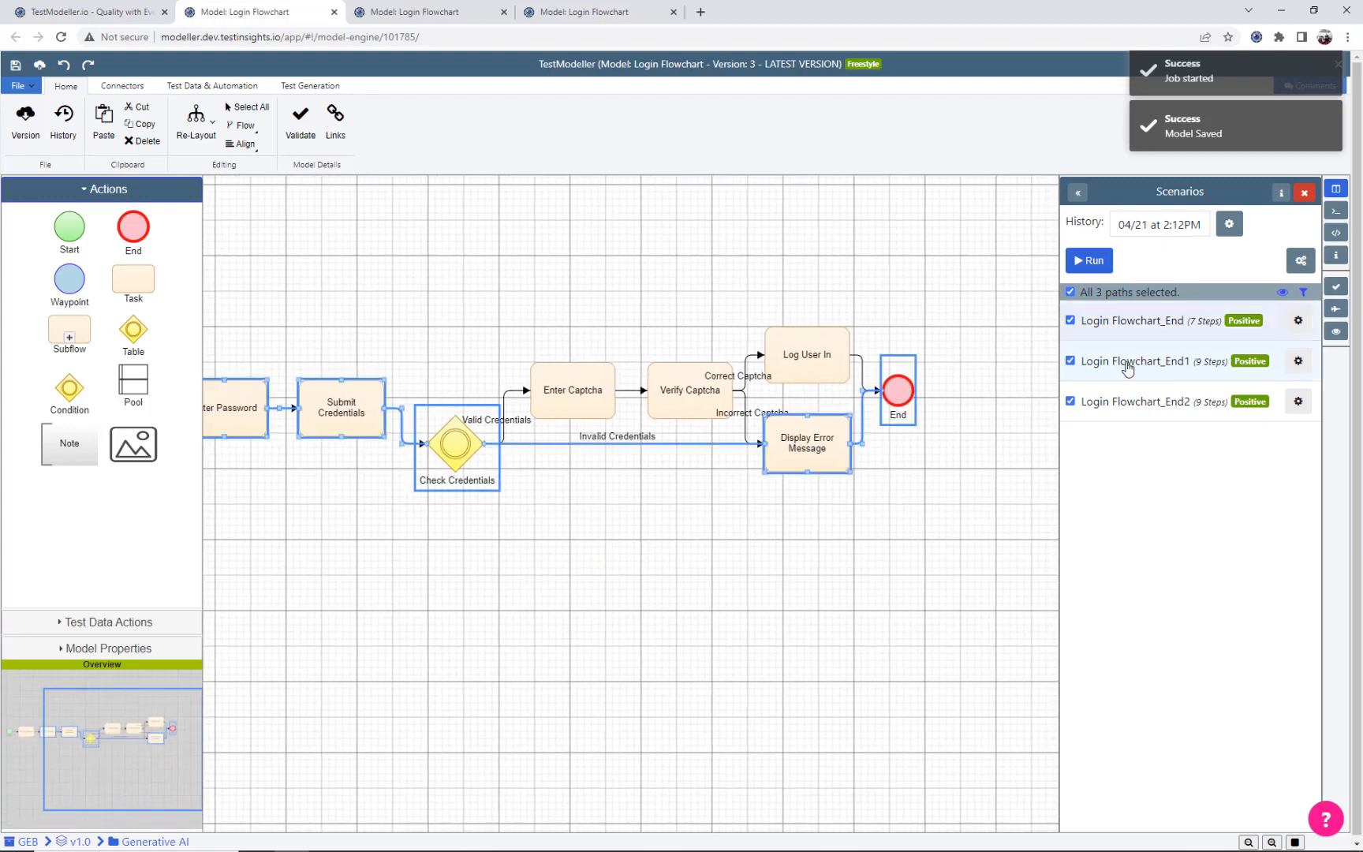
Export all generated test paths using the Excel Template connector profile with the Default Excel template
{"action": "left_click", "coordinate": [1089, 260]}
{"action": "left_click", "coordinate": [714, 431]}
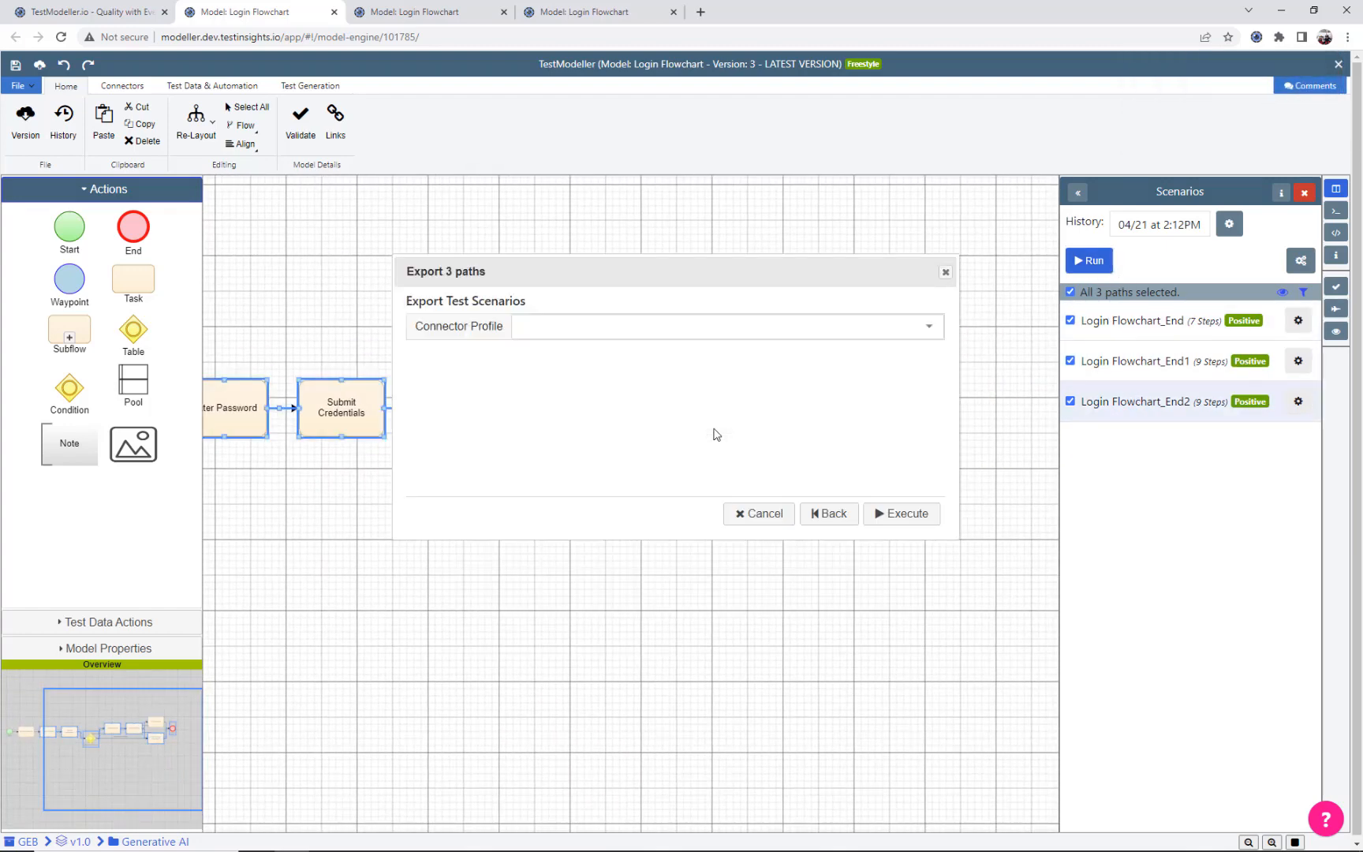
{"action": "left_click", "coordinate": [621, 337]}
{"action": "scroll", "coordinate": [585, 418], "scroll_direction": "down", "scroll_amount": 5}
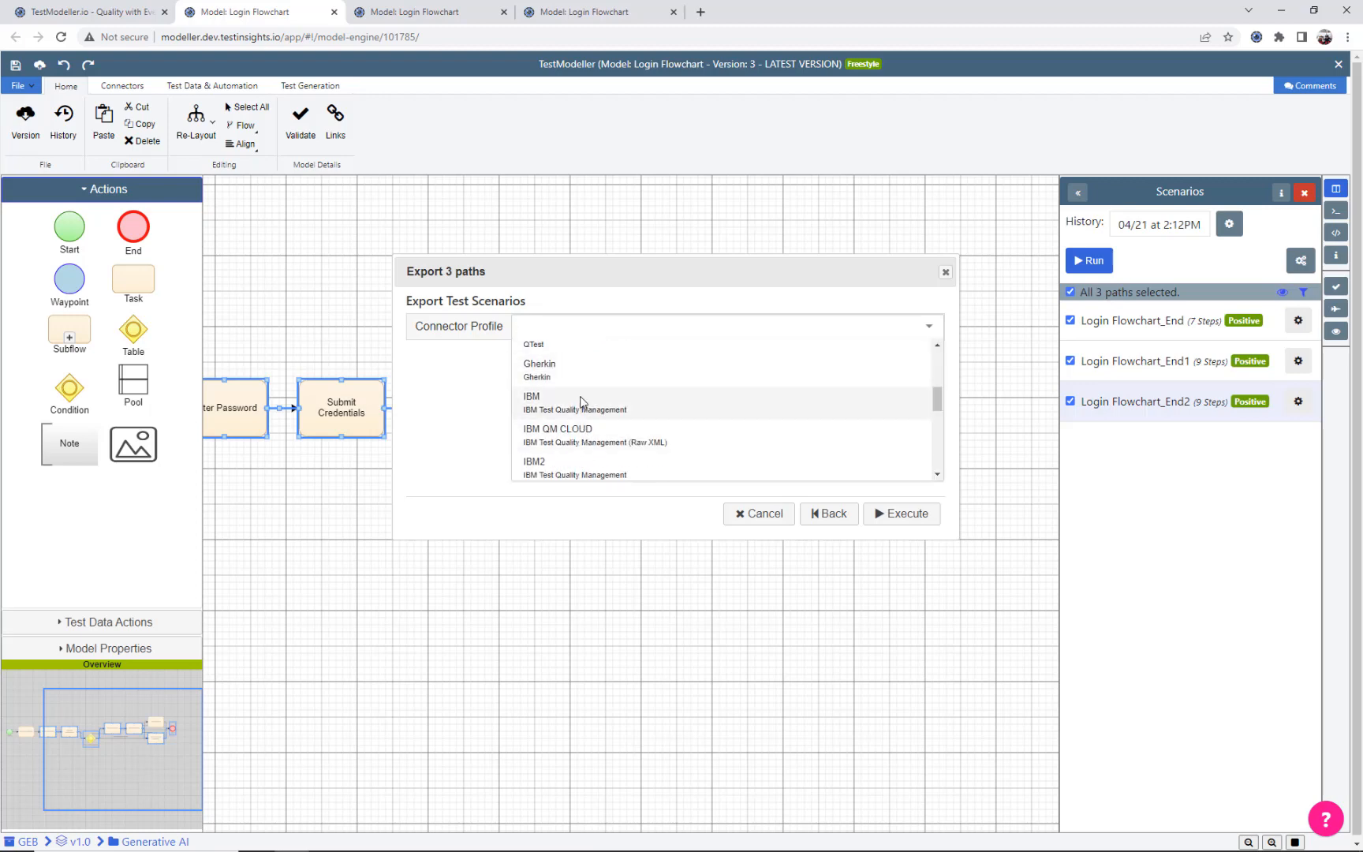
{"action": "type", "text": "exc"}
{"action": "left_click", "coordinate": [584, 365]}
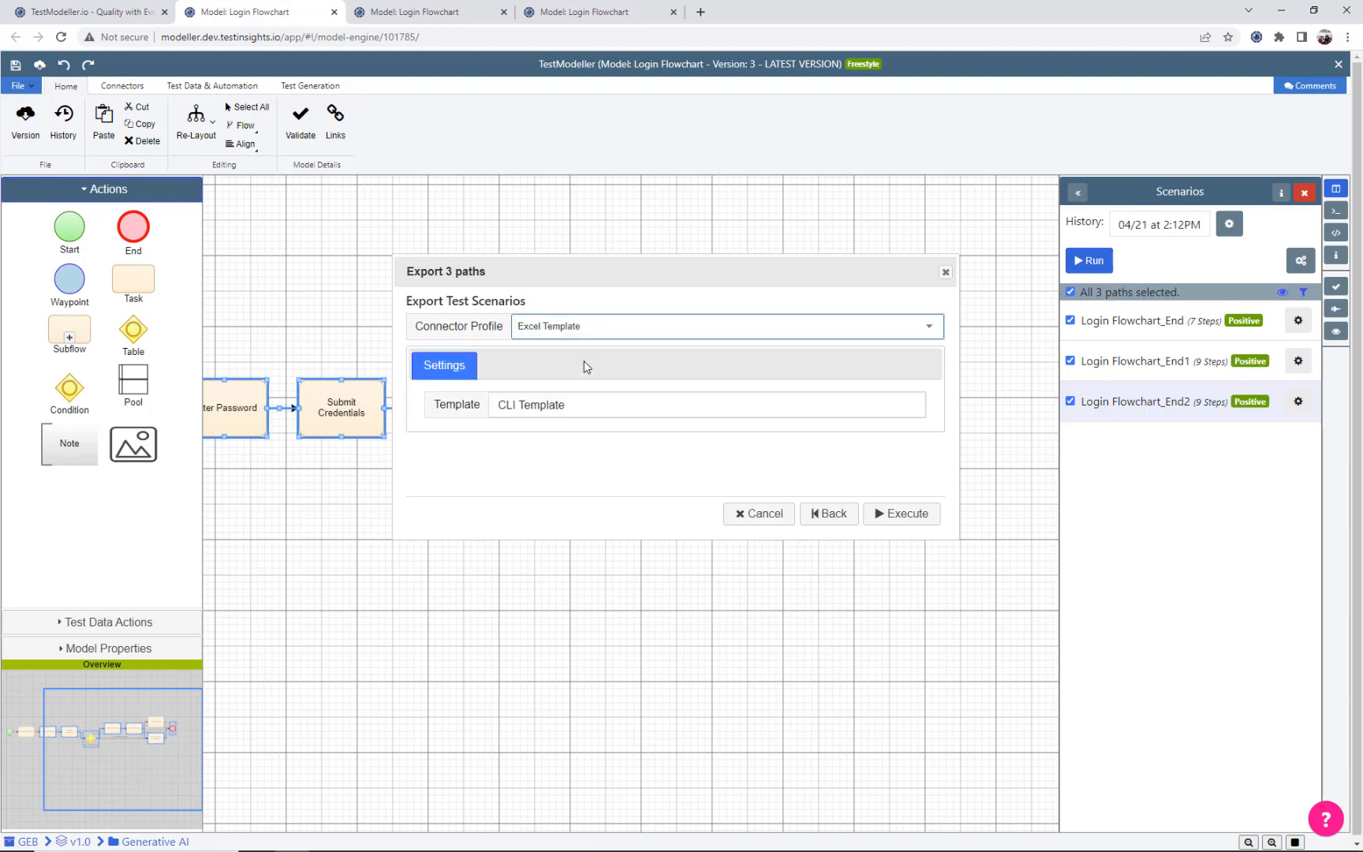
{"action": "left_click", "coordinate": [578, 403]}
{"action": "left_click", "coordinate": [566, 439]}
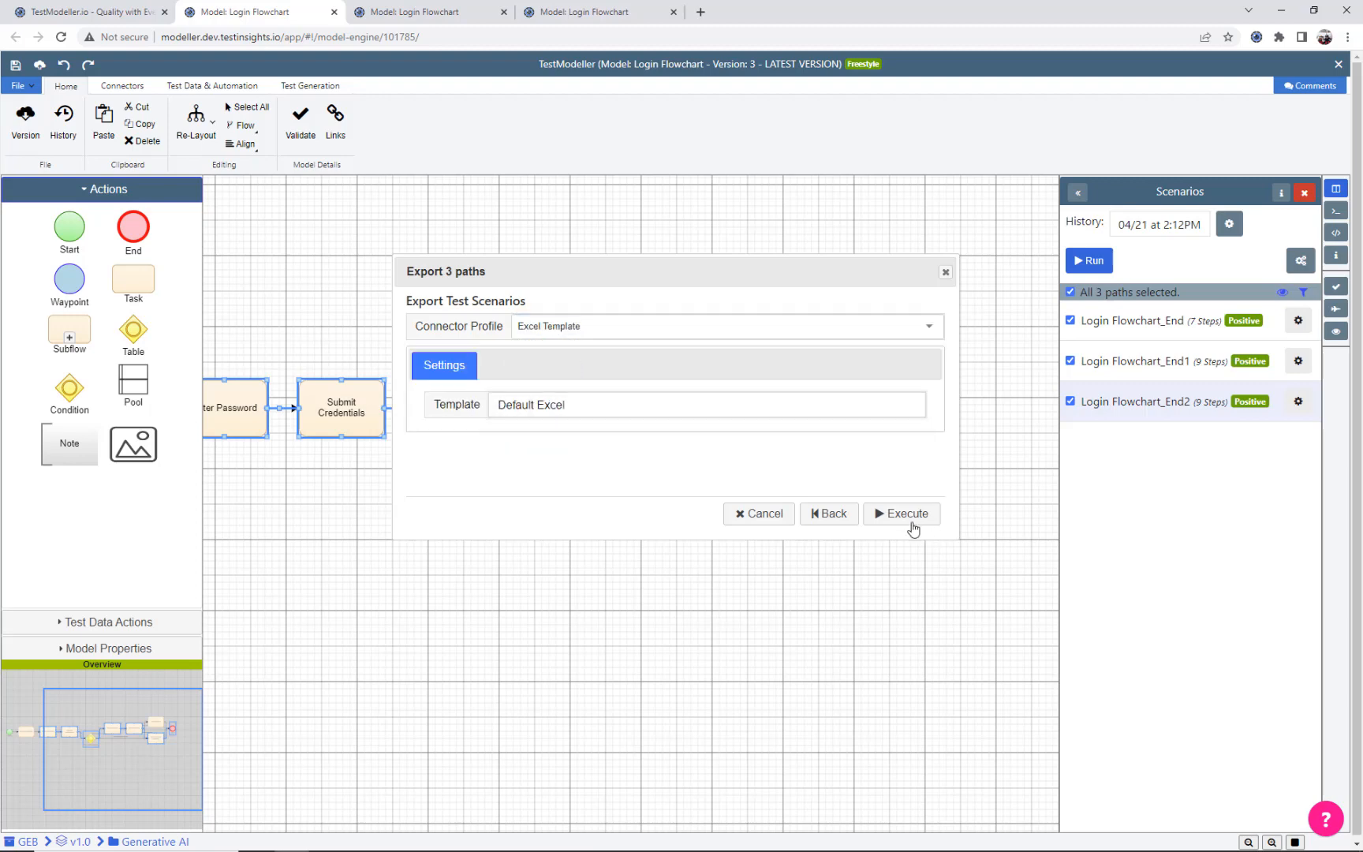
{"action": "left_click", "coordinate": [907, 513]}
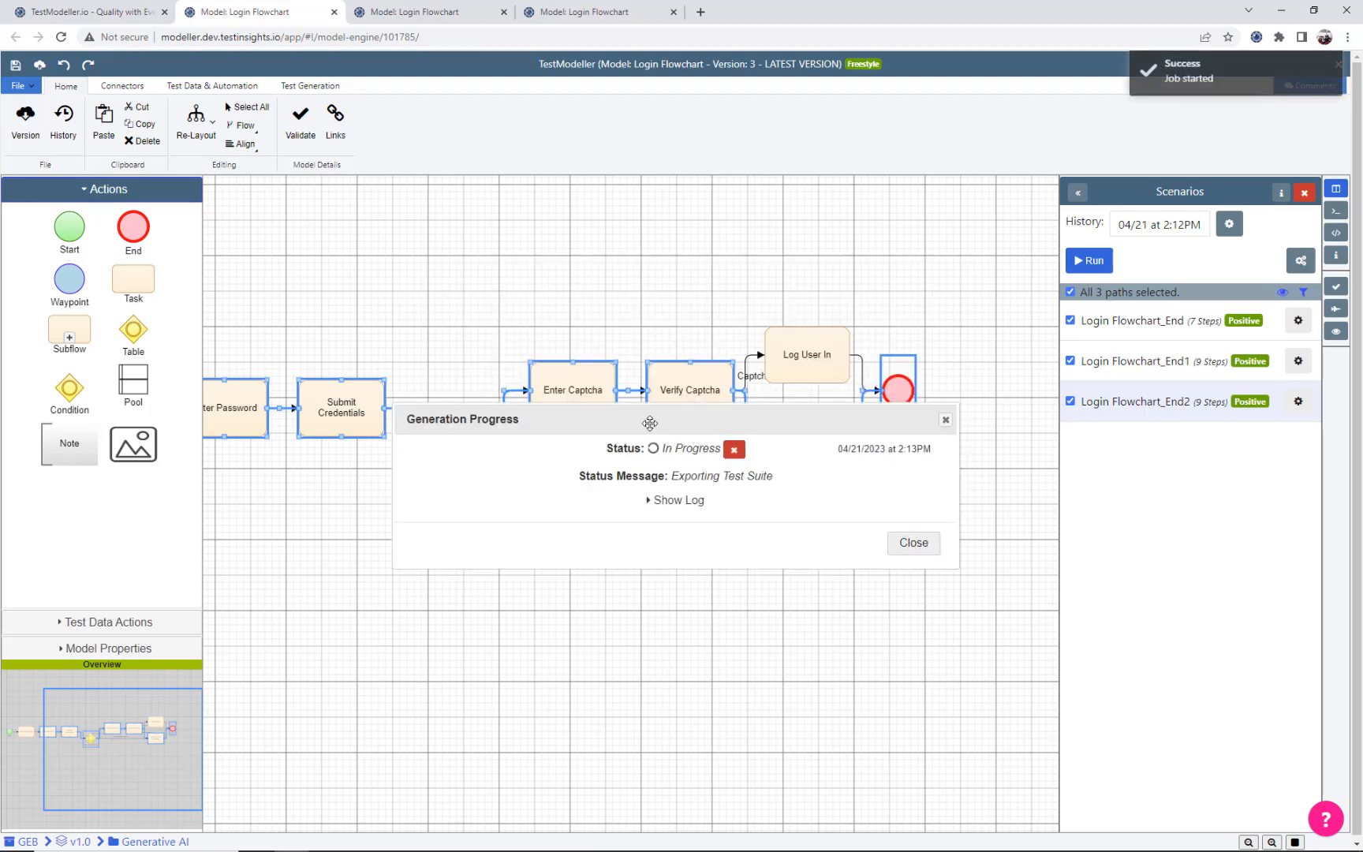
Open the exported test case spreadsheet and fit the Step Description and Expected Results columns to their contents
{"action": "left_click", "coordinate": [669, 523]}
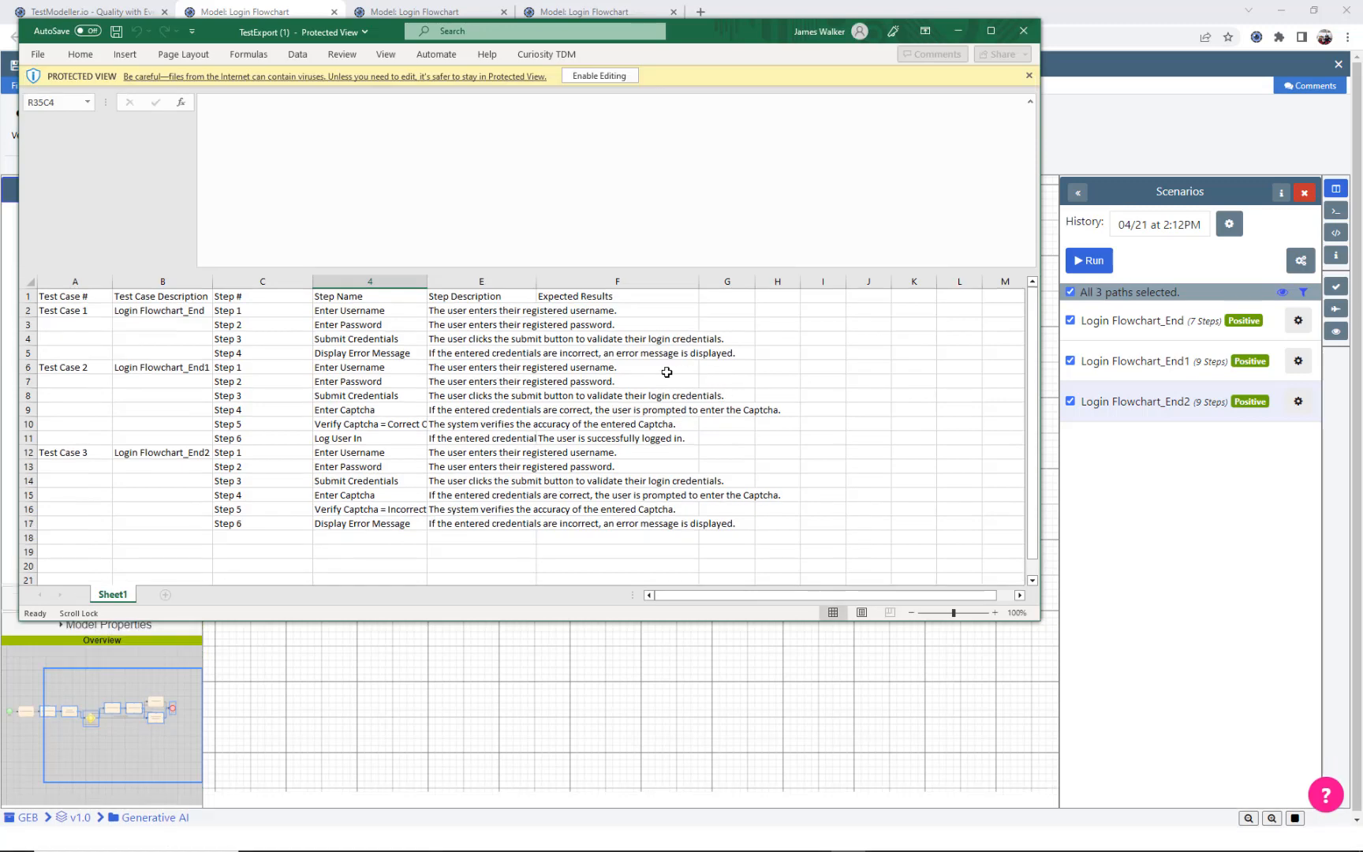
{"action": "key", "text": "Down"}
{"action": "scroll", "coordinate": [401, 349], "scroll_direction": "up", "scroll_amount": 5}
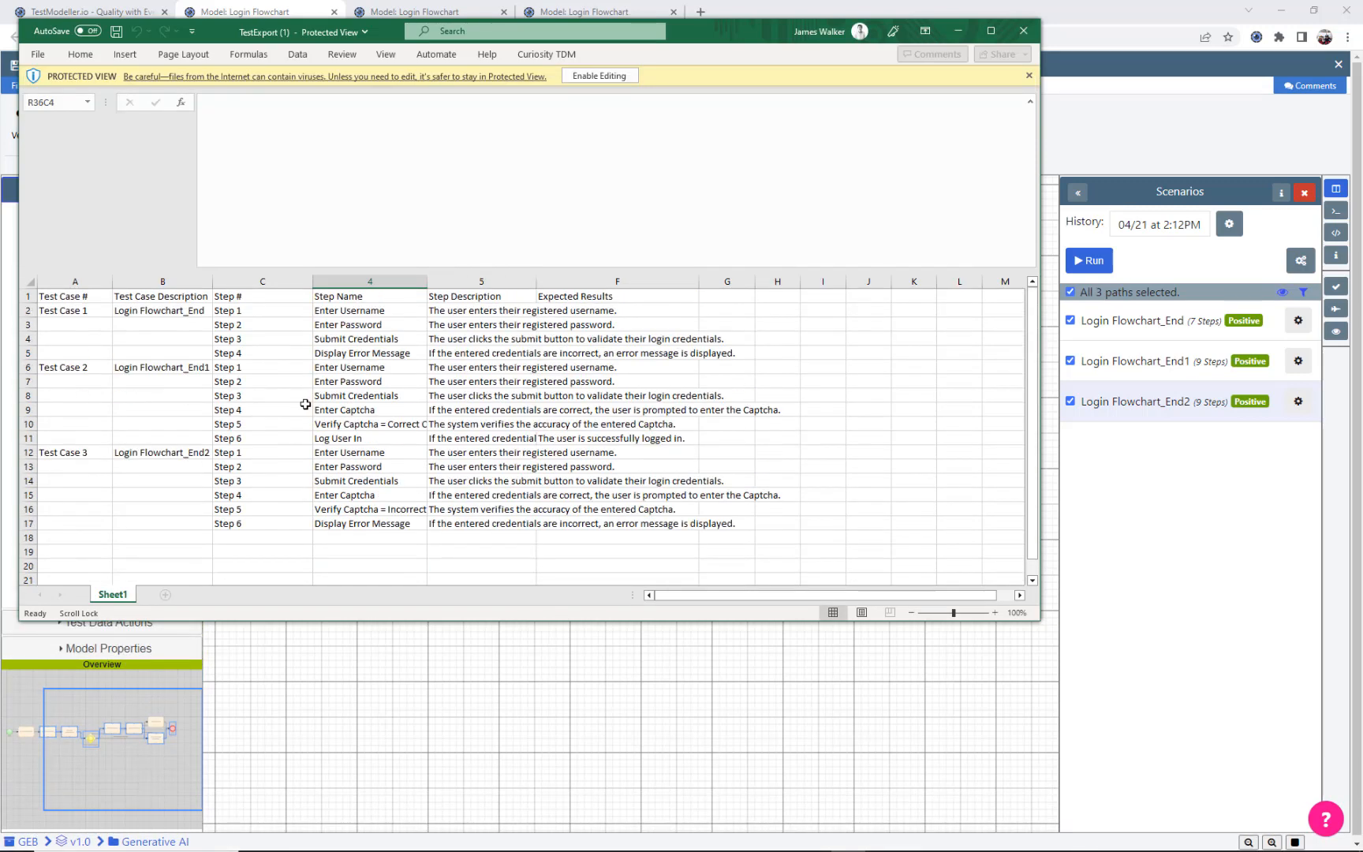
{"action": "double_click", "coordinate": [534, 288]}
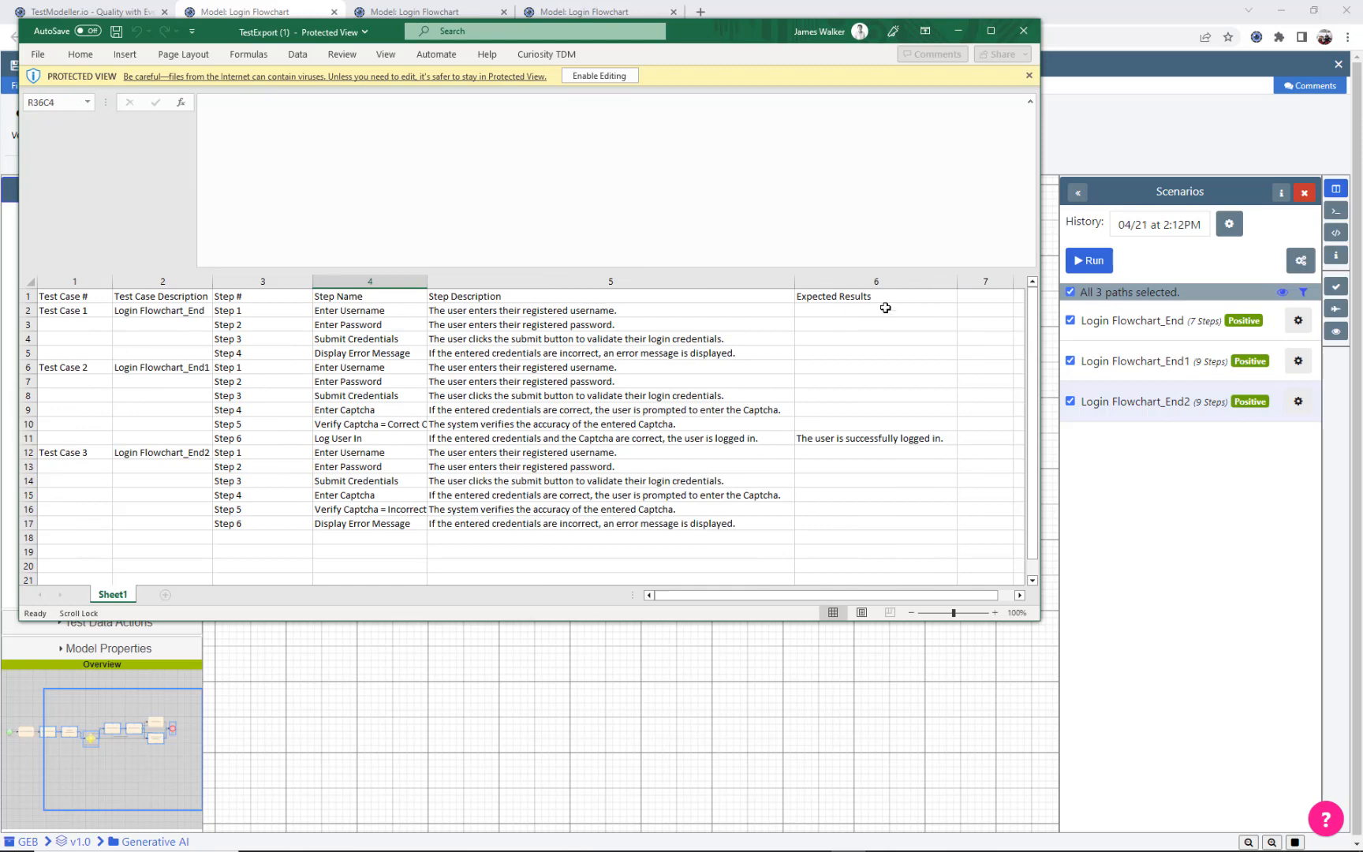
{"action": "double_click", "coordinate": [952, 281]}
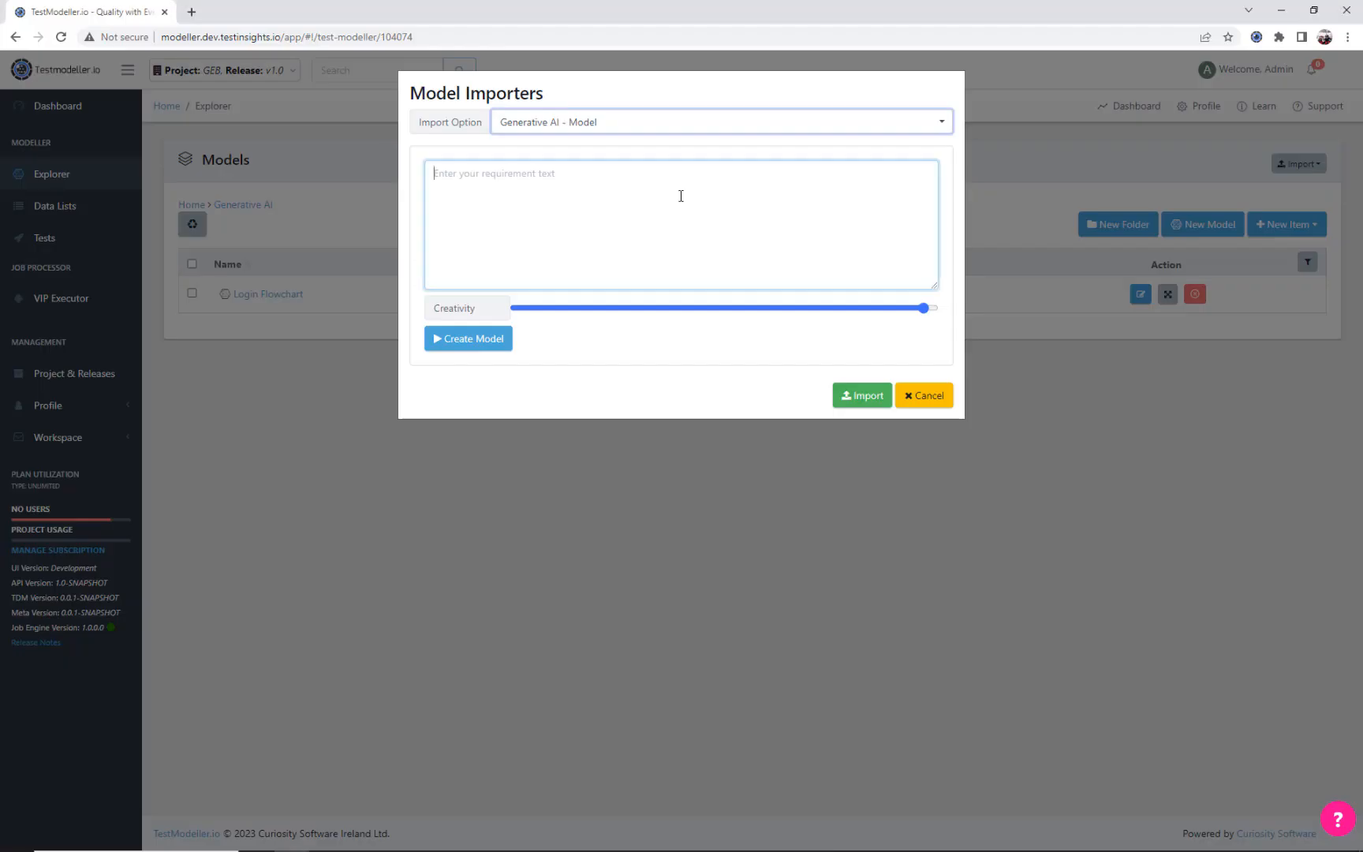
Generate a model from the free-drink promotion requirement (minimum 10 miles per week, customers 18 or older) and open Promotion Flowchart (1.0)
{"action": "type", "text": "The promotion requires customers to run a minimum of 10 miles per week in order to qualify for a free drink. Customers must track their miles and present the results to the cashier in order to receive the promotion. The promotion is valid for a limited time period and is only applicable for select drinks as determined by the establishment. Customers must be 18 years or older to participate in the promotion."}
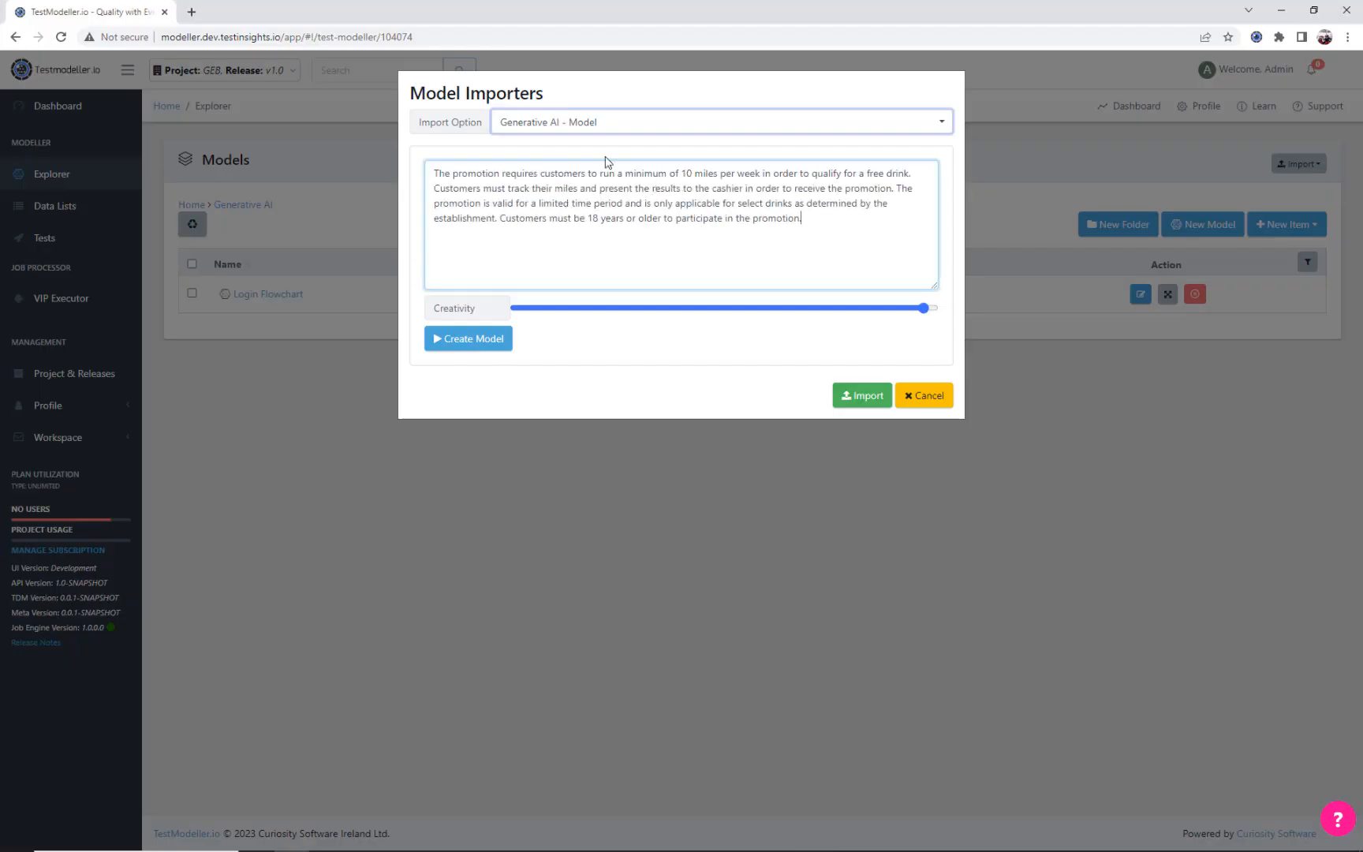
{"action": "left_click", "coordinate": [491, 336]}
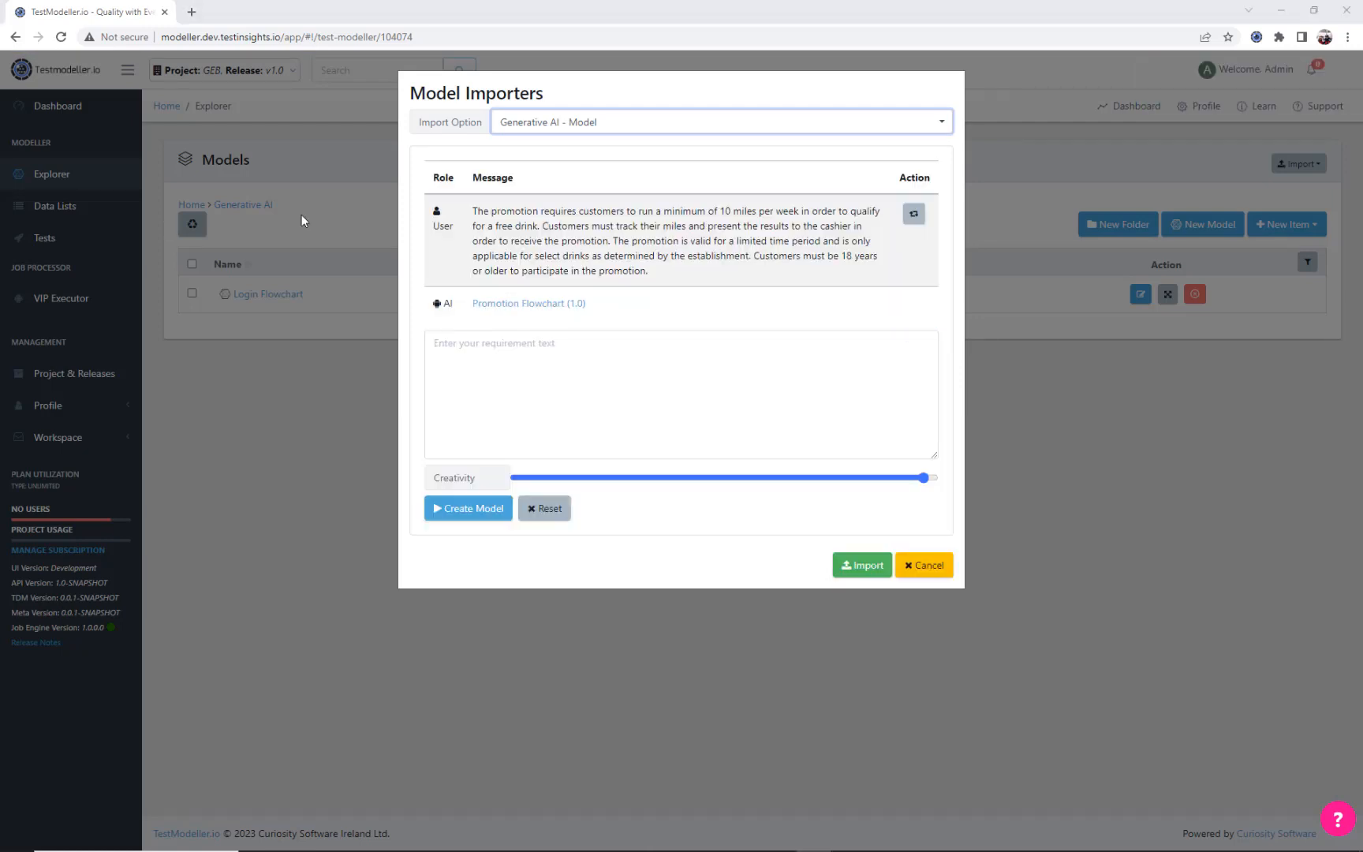
{"action": "left_click", "coordinate": [536, 309]}
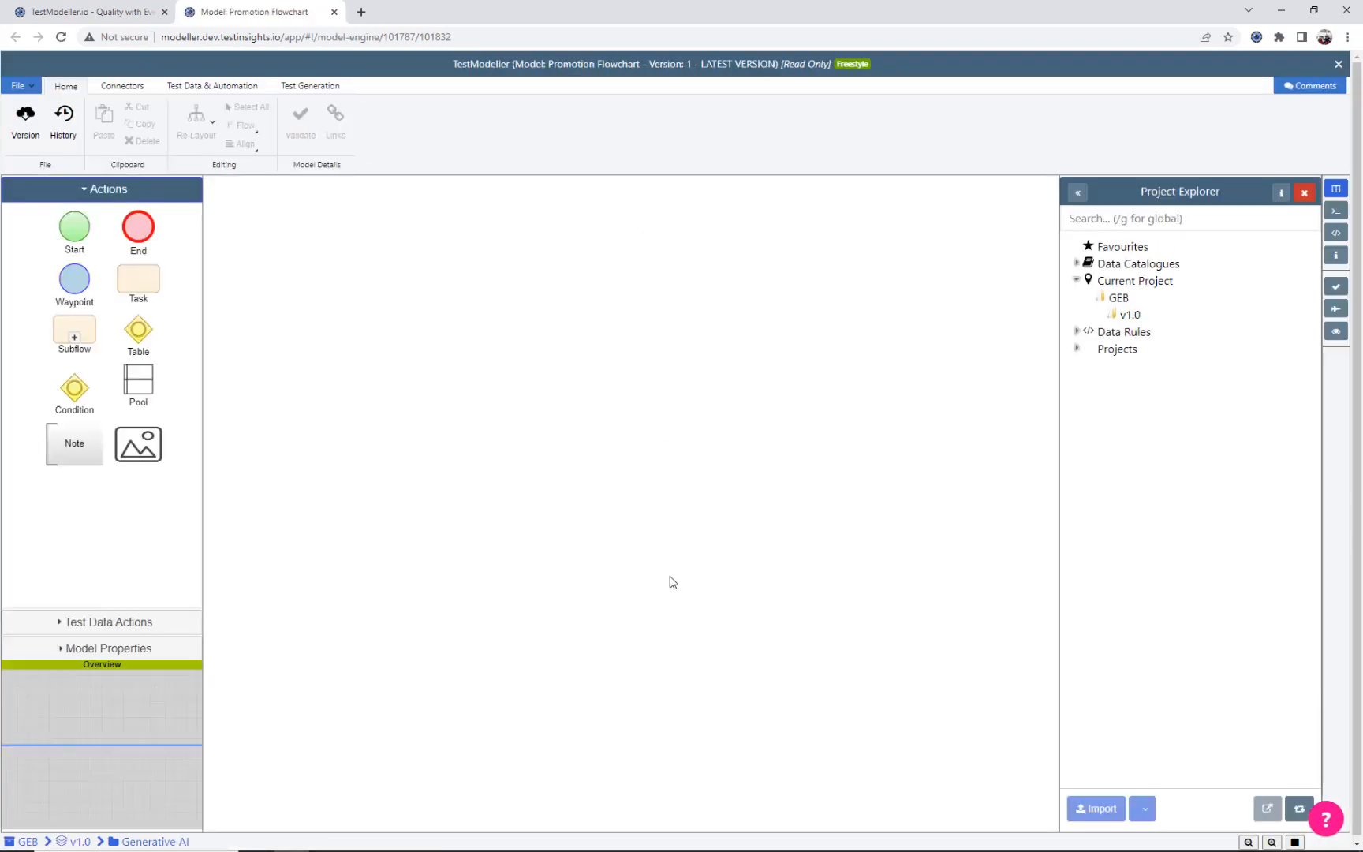
{"action": "left_click", "coordinate": [624, 505]}
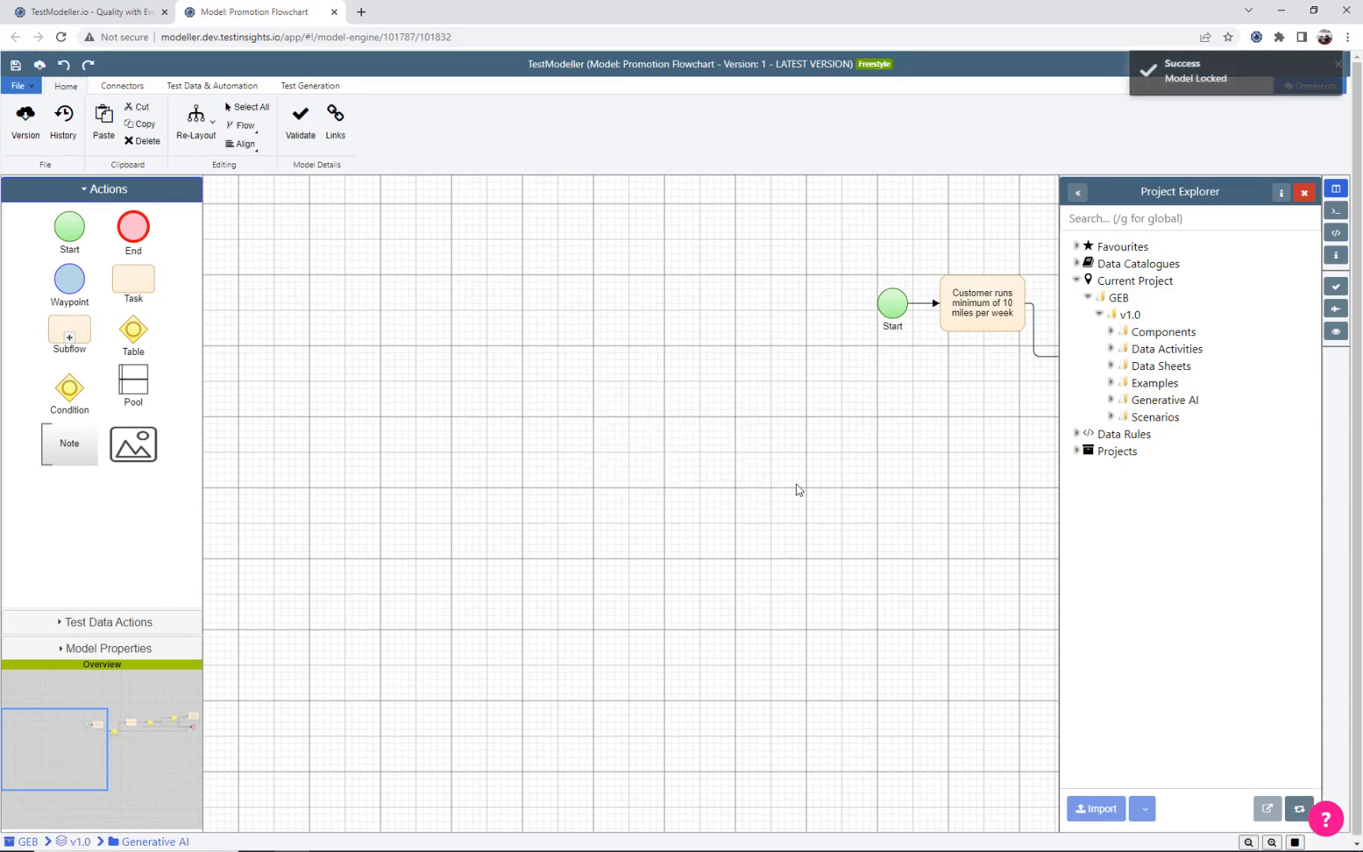
Examine the whole Promotion Flowchart, from the Start node through its conditions to the End node
{"action": "left_click_drag", "start_coordinate": [799, 489], "coordinate": [317, 545]}
{"action": "left_click_drag", "start_coordinate": [782, 550], "coordinate": [648, 568]}
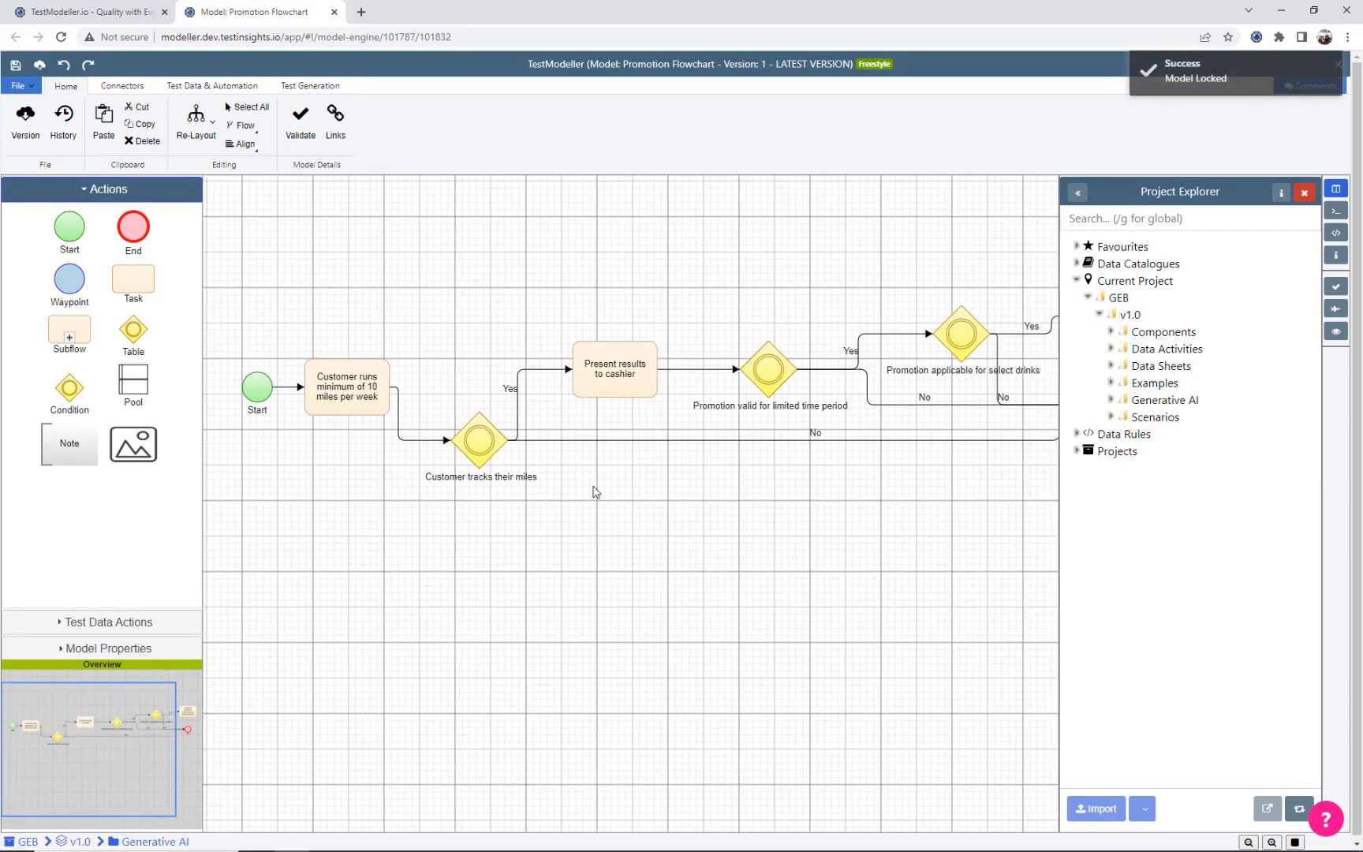
{"action": "left_click_drag", "start_coordinate": [795, 485], "coordinate": [616, 508]}
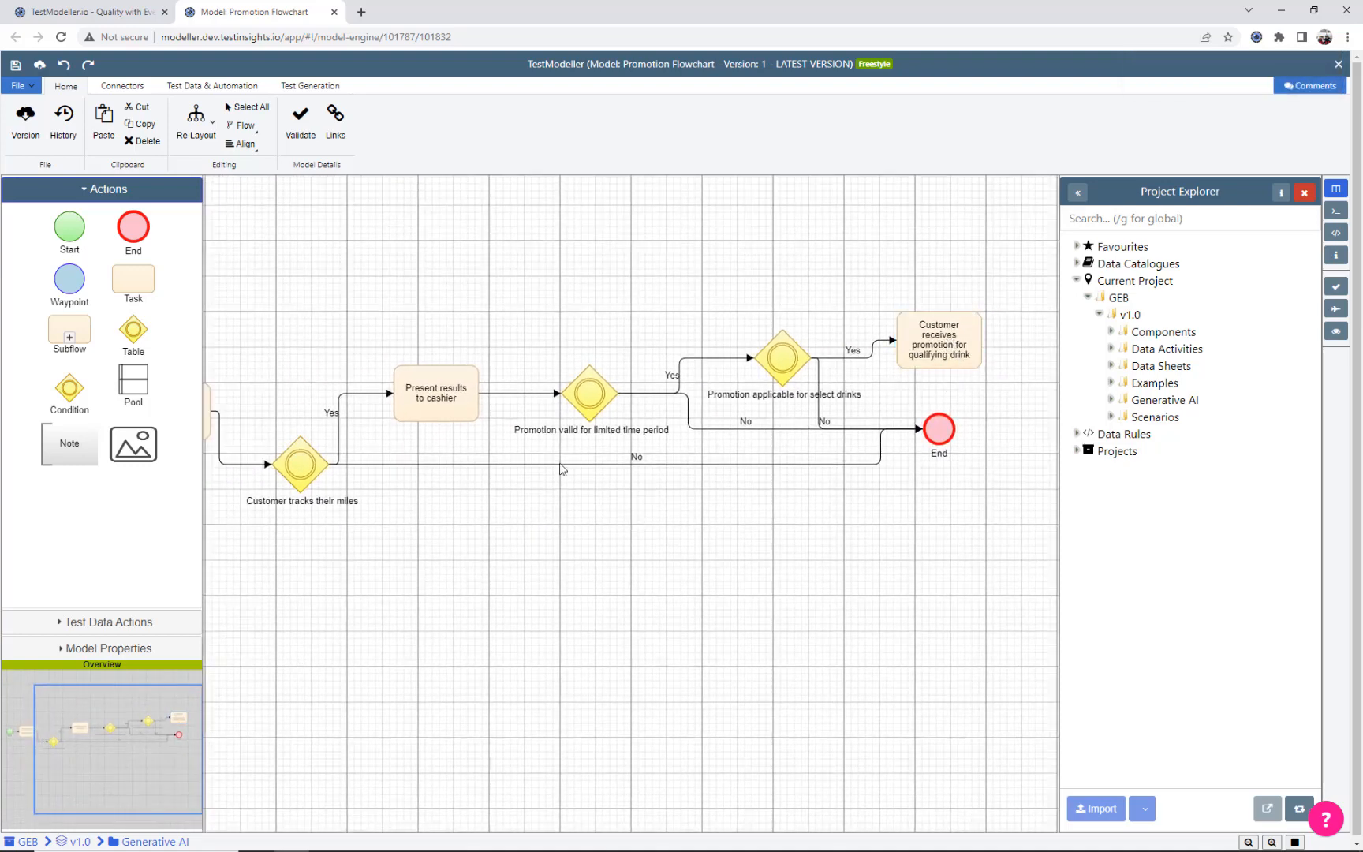
{"action": "left_click_drag", "start_coordinate": [395, 557], "coordinate": [631, 543]}
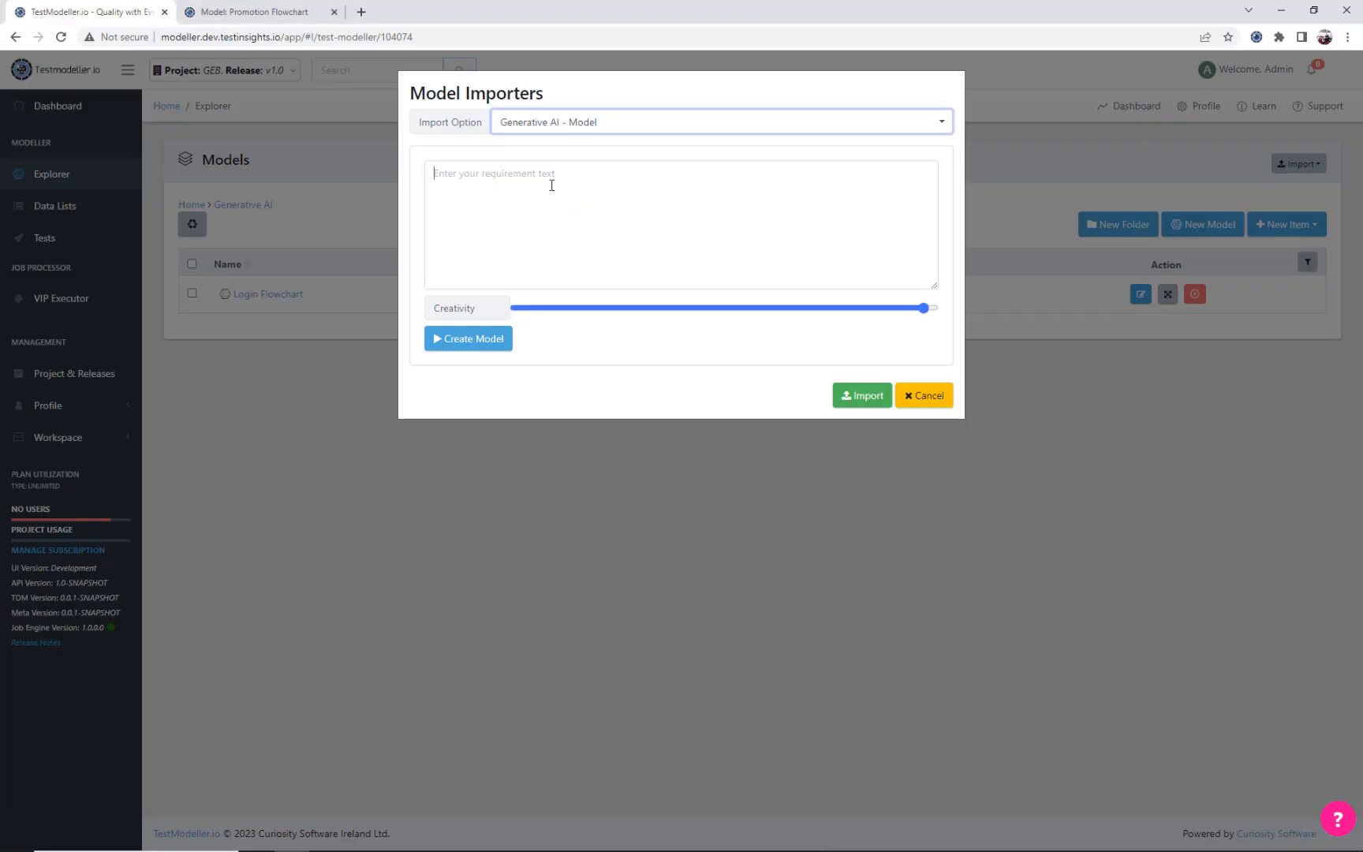
{"action": "left_click", "coordinate": [549, 188]}
{"action": "type", "text": "search the internet at https://google.com/"}
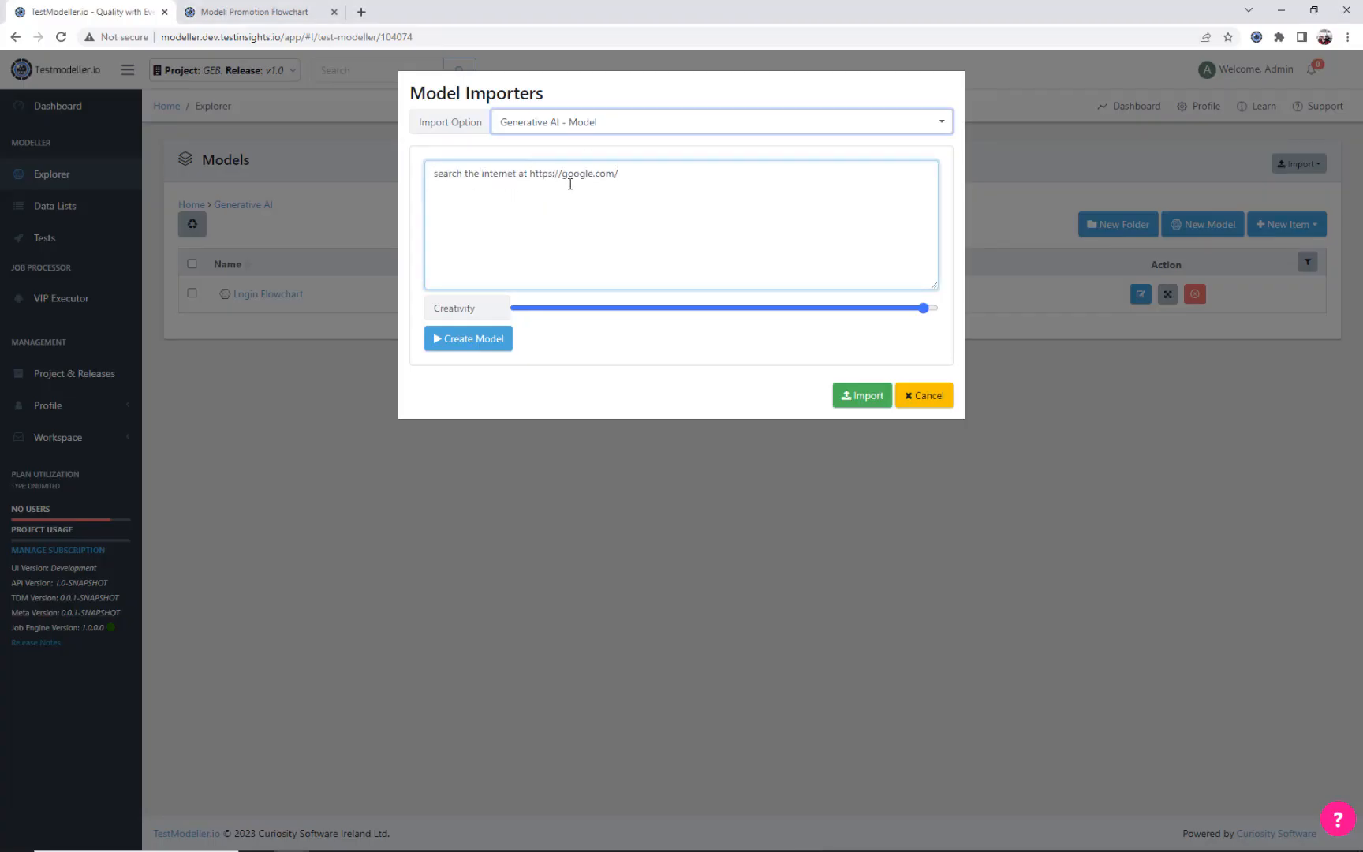
{"action": "left_click", "coordinate": [471, 341]}
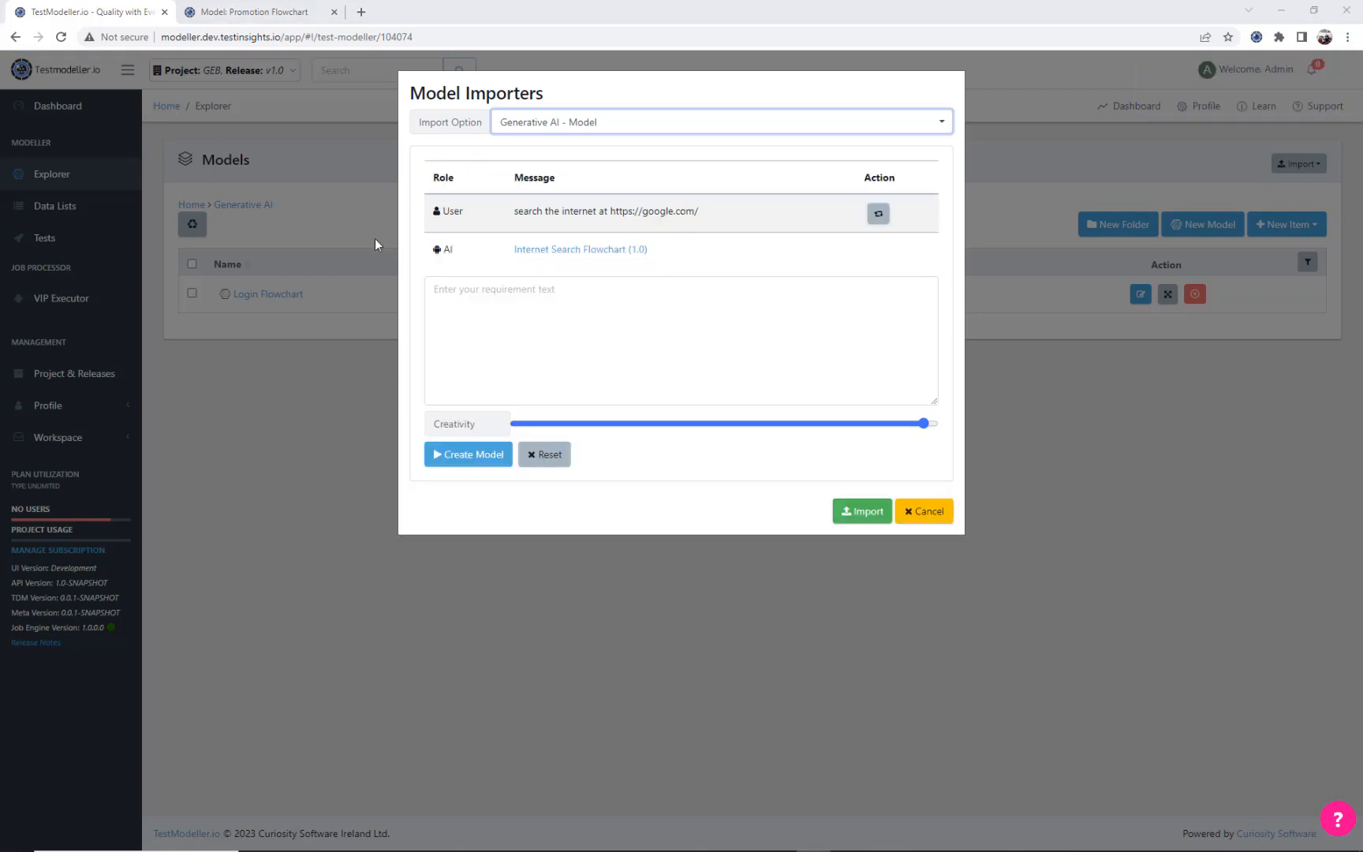
Open the generated search flowchart, lock it for editing and show the automation reference of the Open URL waypoint
{"action": "left_click", "coordinate": [575, 251]}
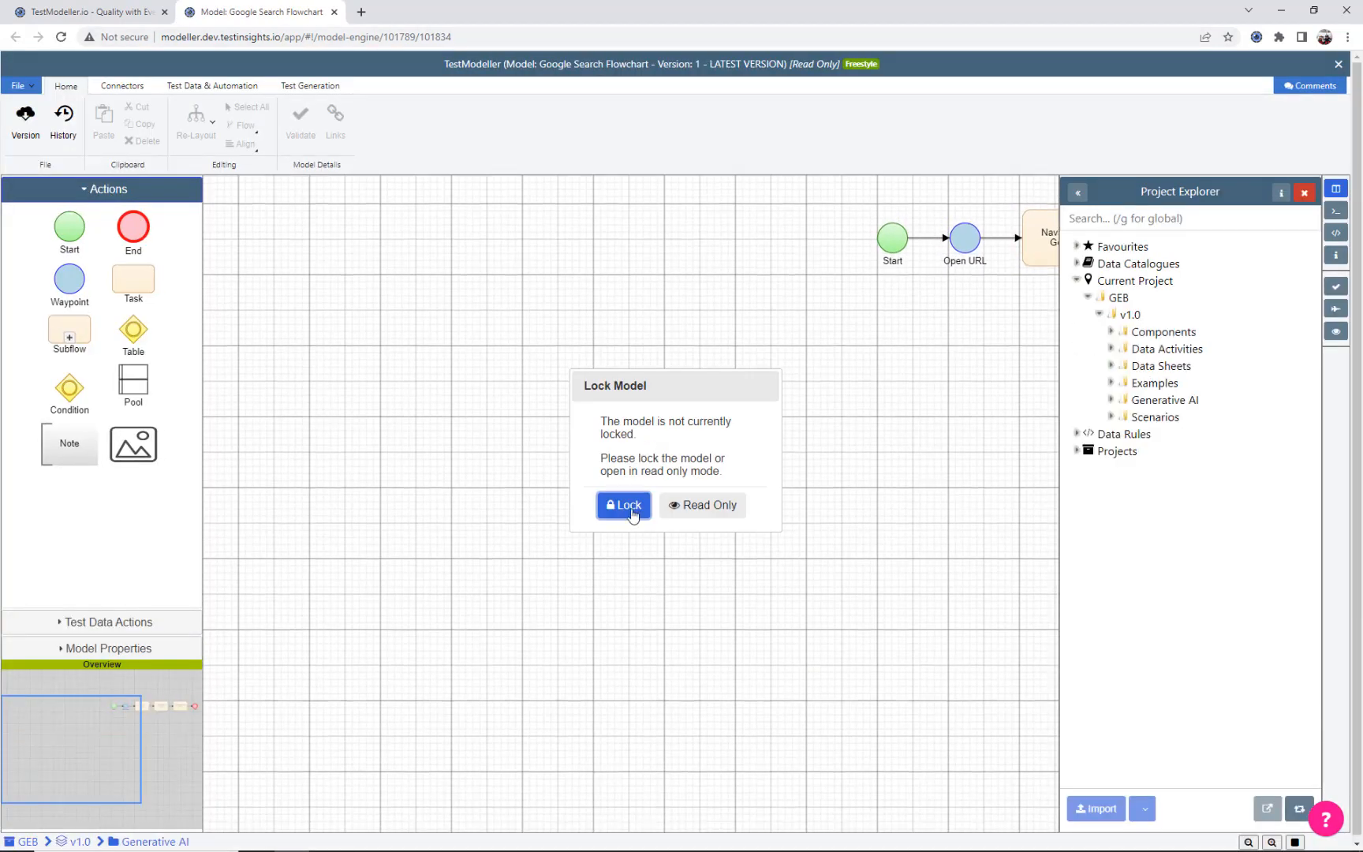
{"action": "left_click", "coordinate": [628, 507]}
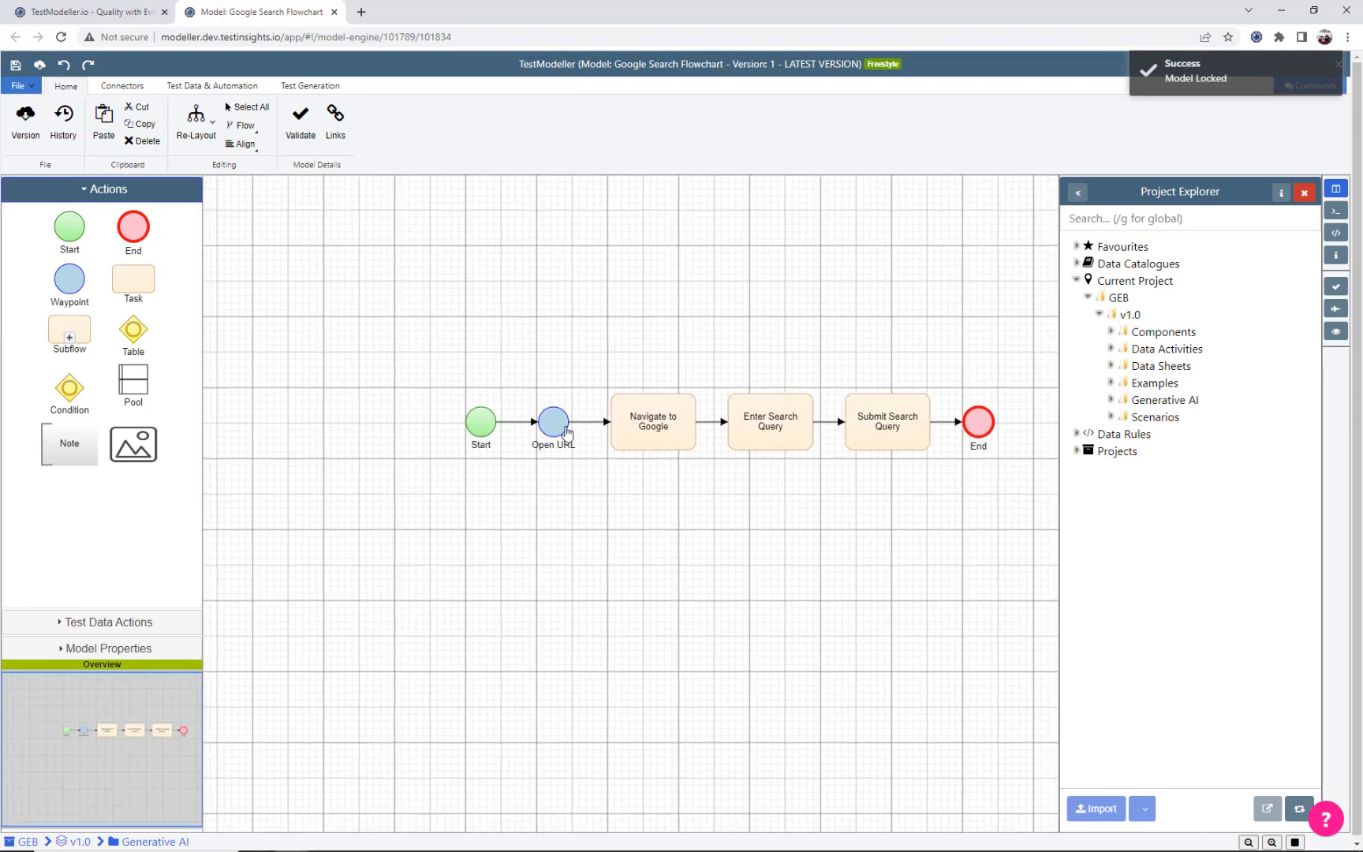
{"action": "left_click", "coordinate": [565, 431]}
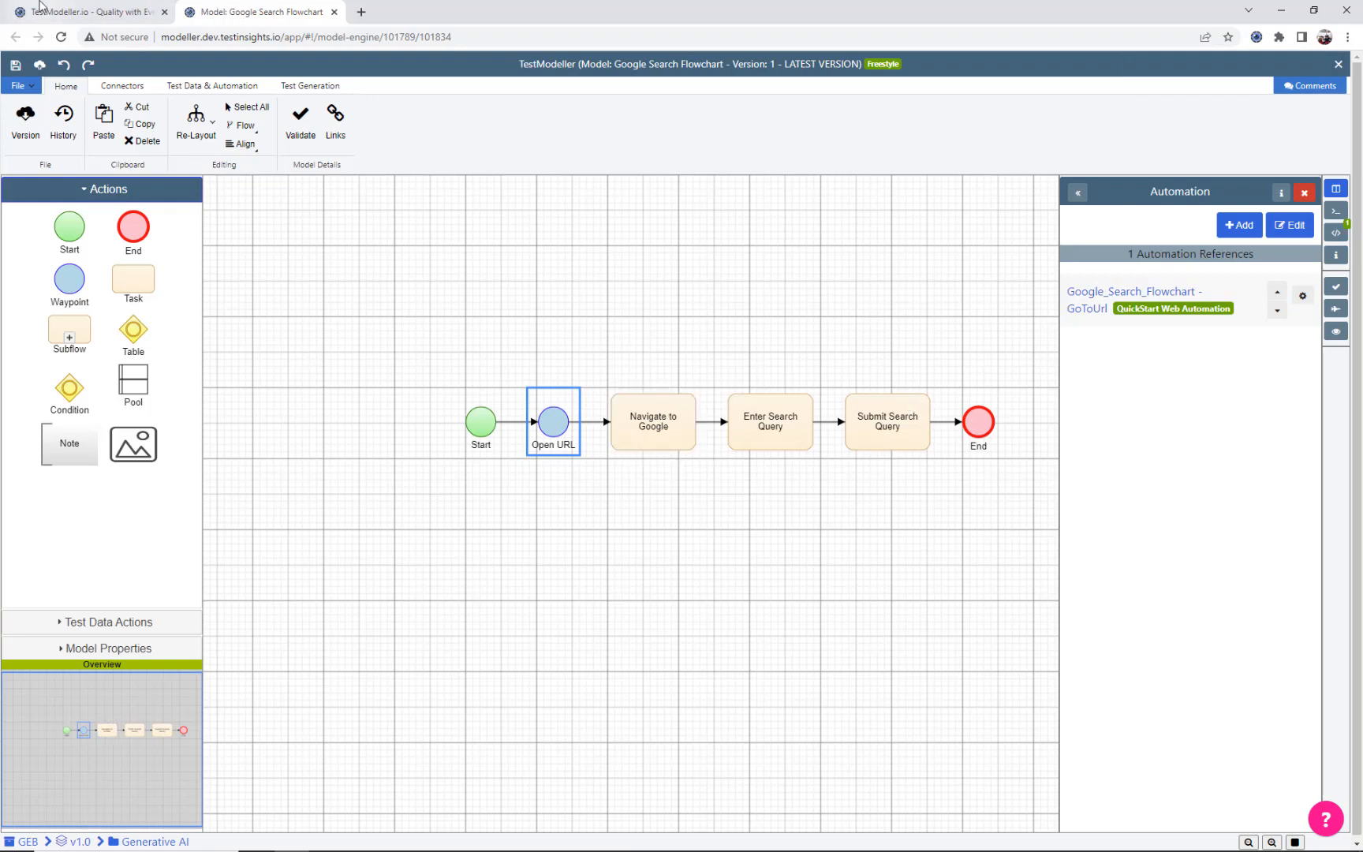
Refine the Google search model with the prompt "Add xpaths for automation" and open the new version locked for editing
{"action": "left_click", "coordinate": [88, 18]}
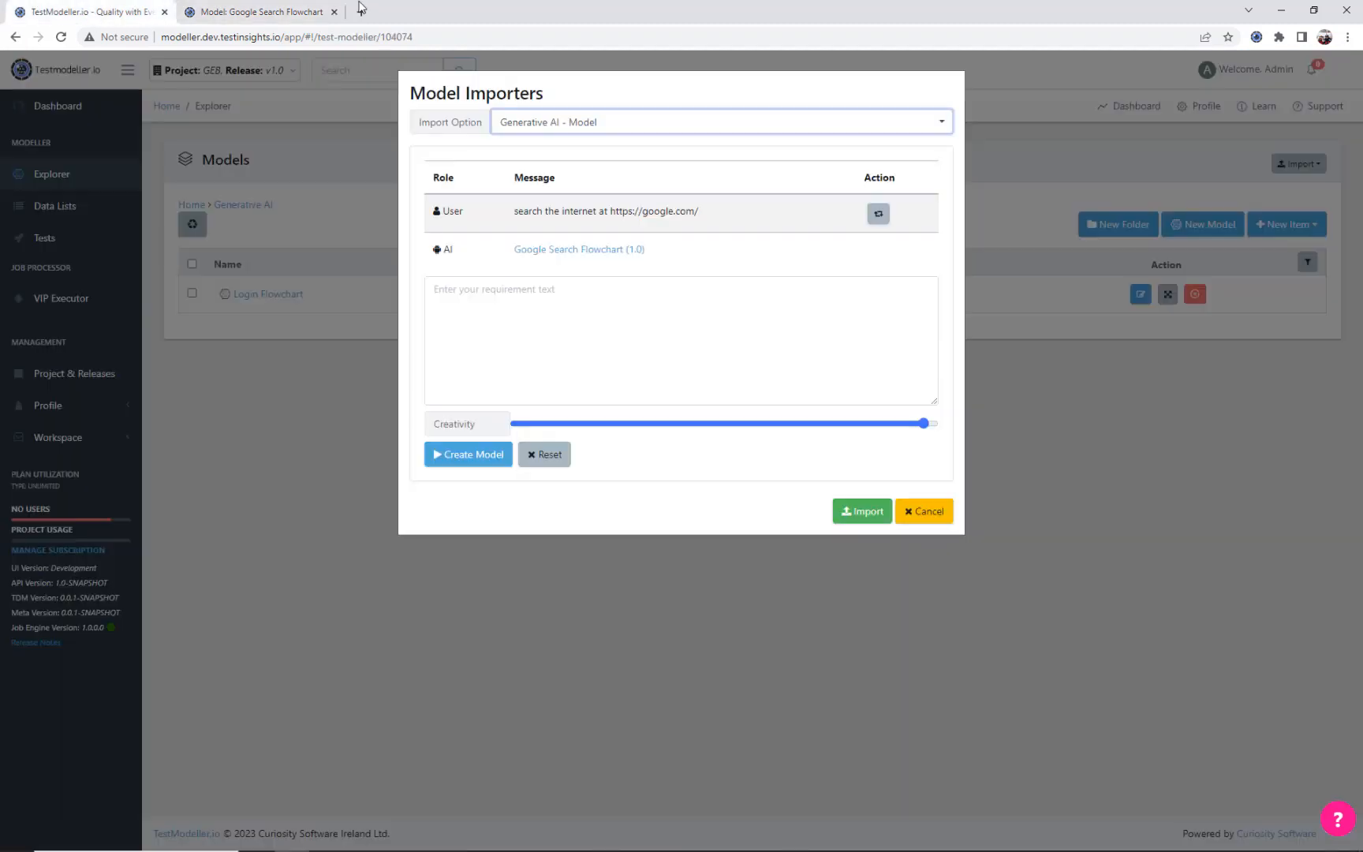
{"action": "left_click", "coordinate": [636, 342]}
{"action": "type", "text": "Add xpaths for automation"}
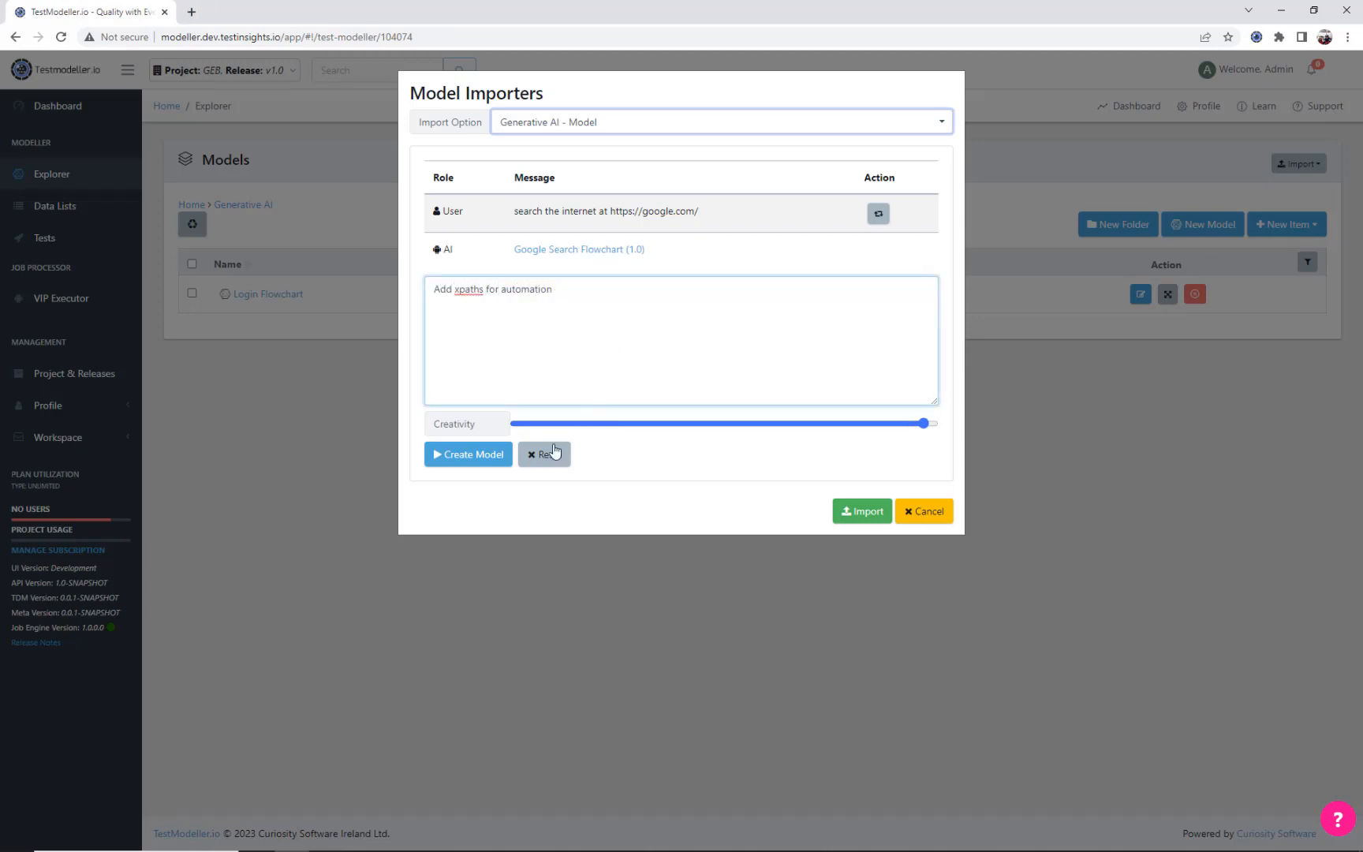
{"action": "left_click", "coordinate": [467, 458]}
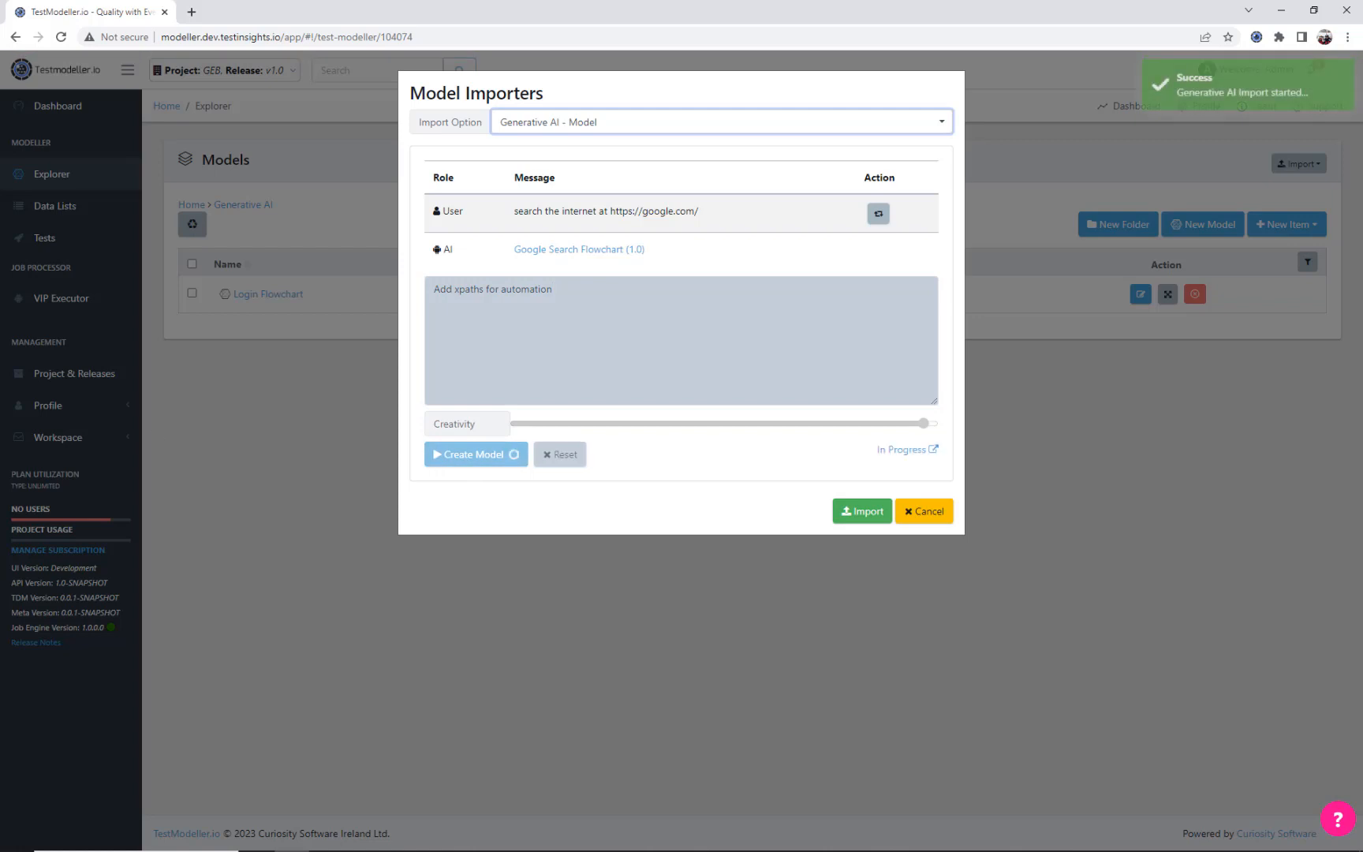
{"action": "left_click", "coordinate": [575, 322]}
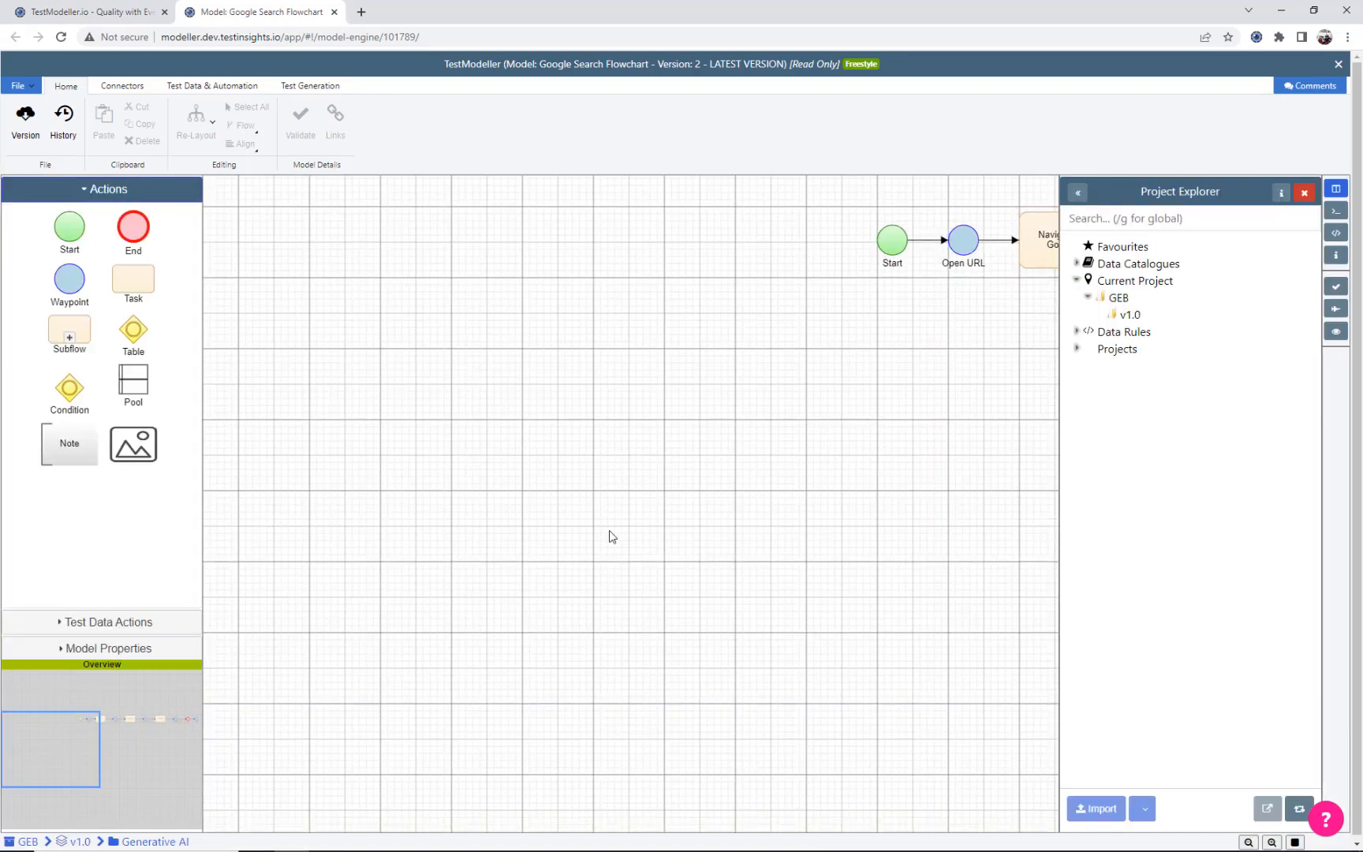
{"action": "left_click", "coordinate": [623, 508]}
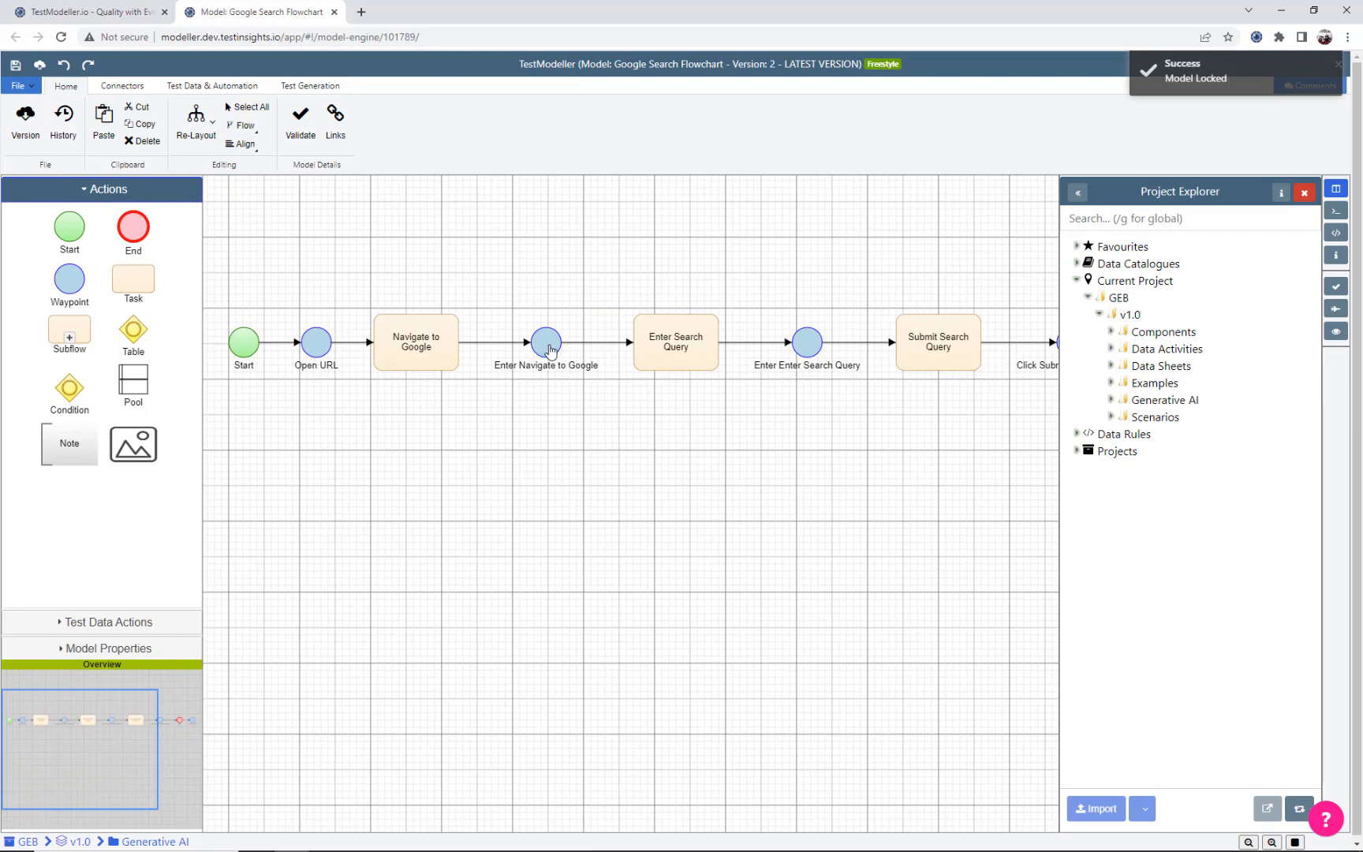
Inspect the automation of the Enter Navigate to Google waypoint and the parameters of the Enter Enter Search Query waypoint
{"action": "left_click", "coordinate": [550, 350]}
{"action": "left_click_drag", "start_coordinate": [732, 436], "coordinate": [594, 458]}
{"action": "left_click", "coordinate": [640, 386]}
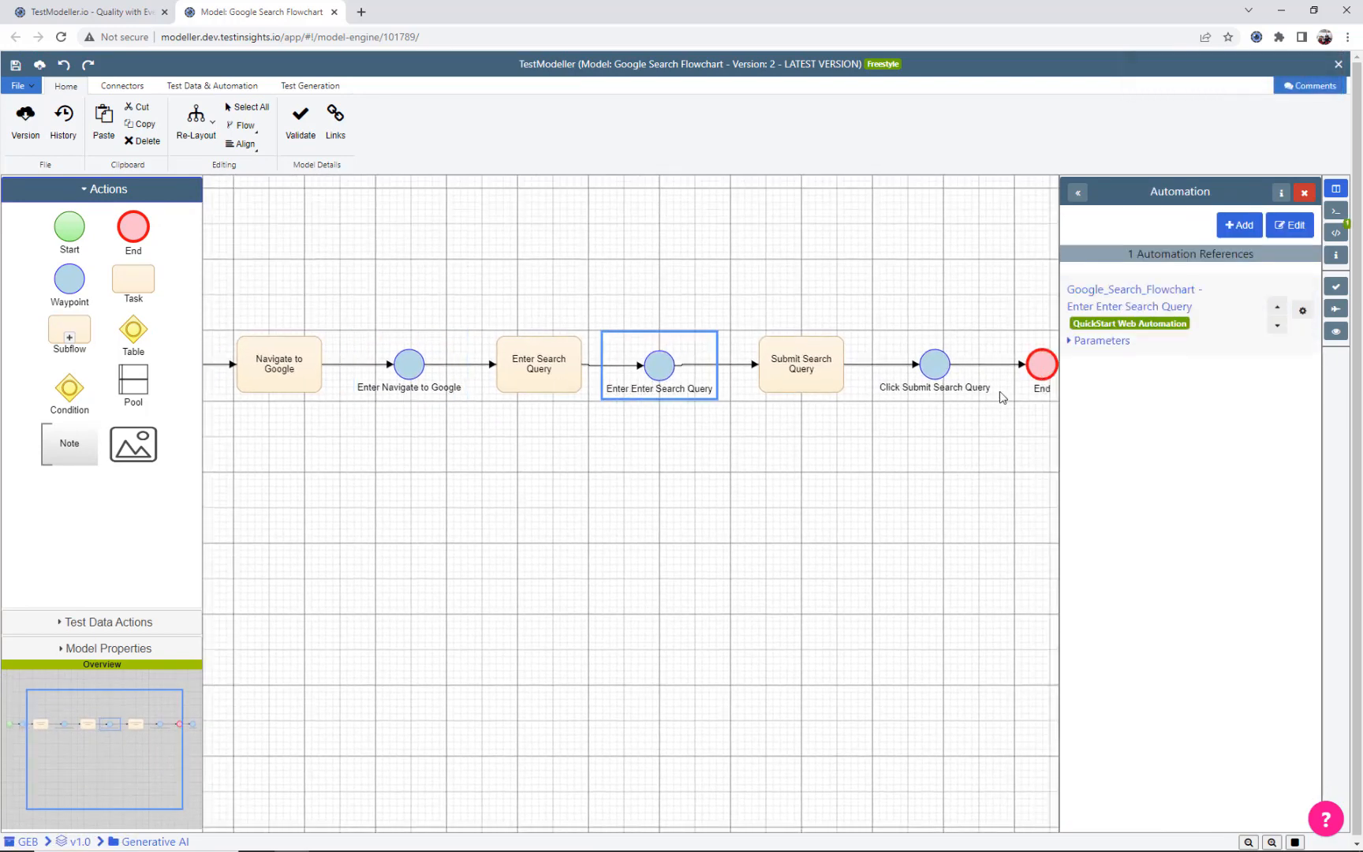
{"action": "left_click", "coordinate": [1081, 341]}
Open the Click Submit Search Query waypoint's automation function and view its page object identifiers
{"action": "left_click_drag", "start_coordinate": [906, 493], "coordinate": [696, 483]}
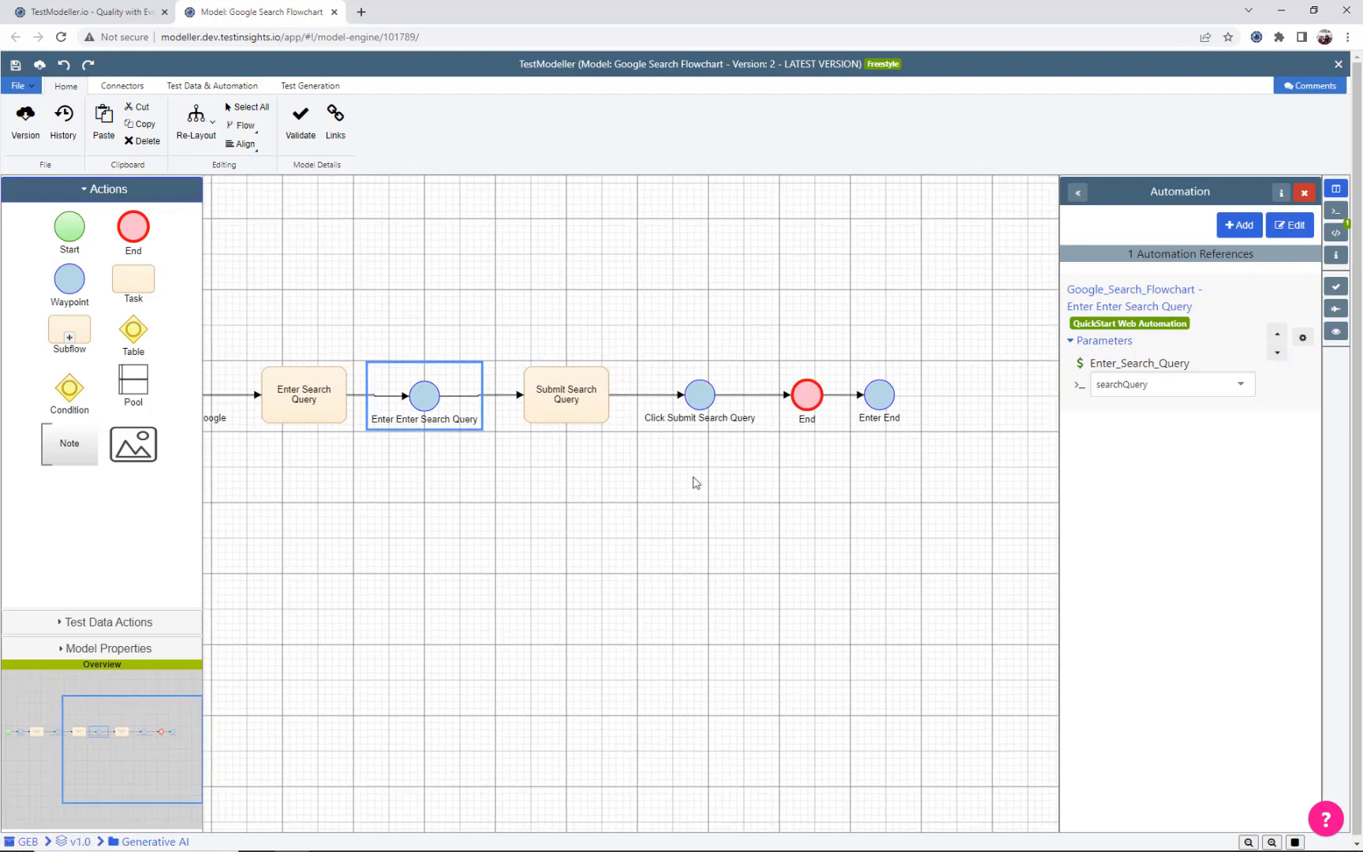
{"action": "left_click", "coordinate": [694, 398]}
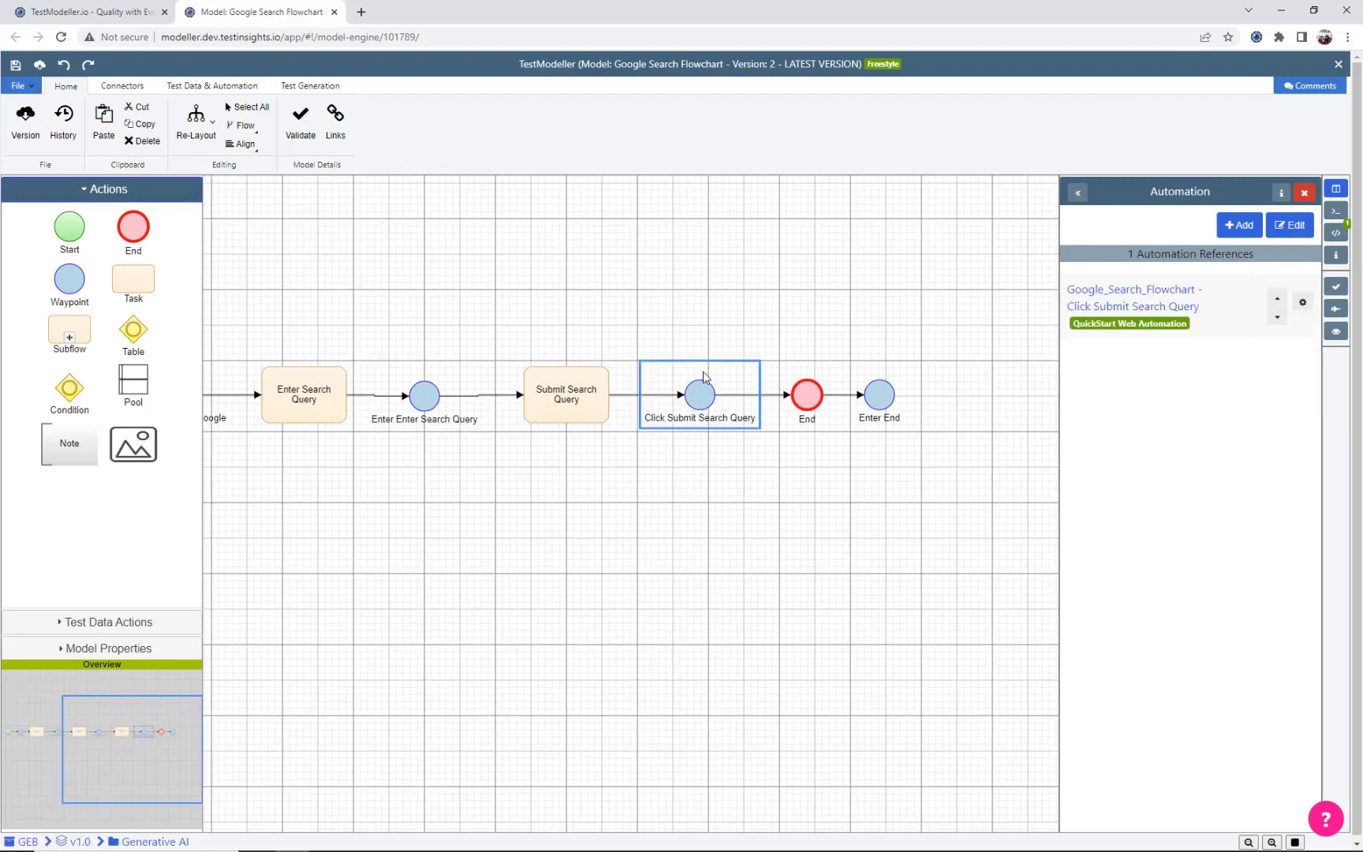
{"action": "left_click_drag", "start_coordinate": [730, 497], "coordinate": [939, 516]}
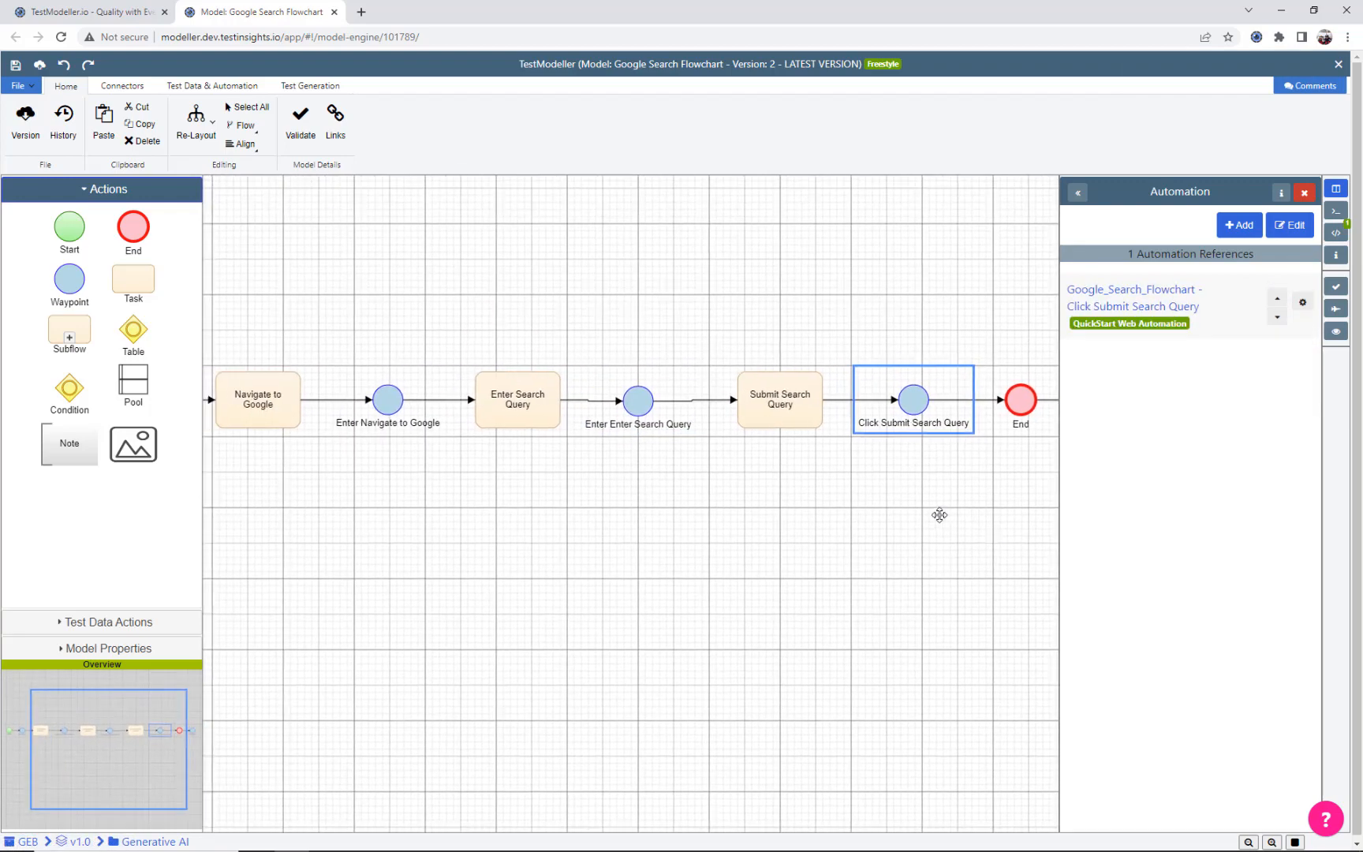
{"action": "left_click", "coordinate": [934, 380]}
{"action": "left_click", "coordinate": [921, 393]}
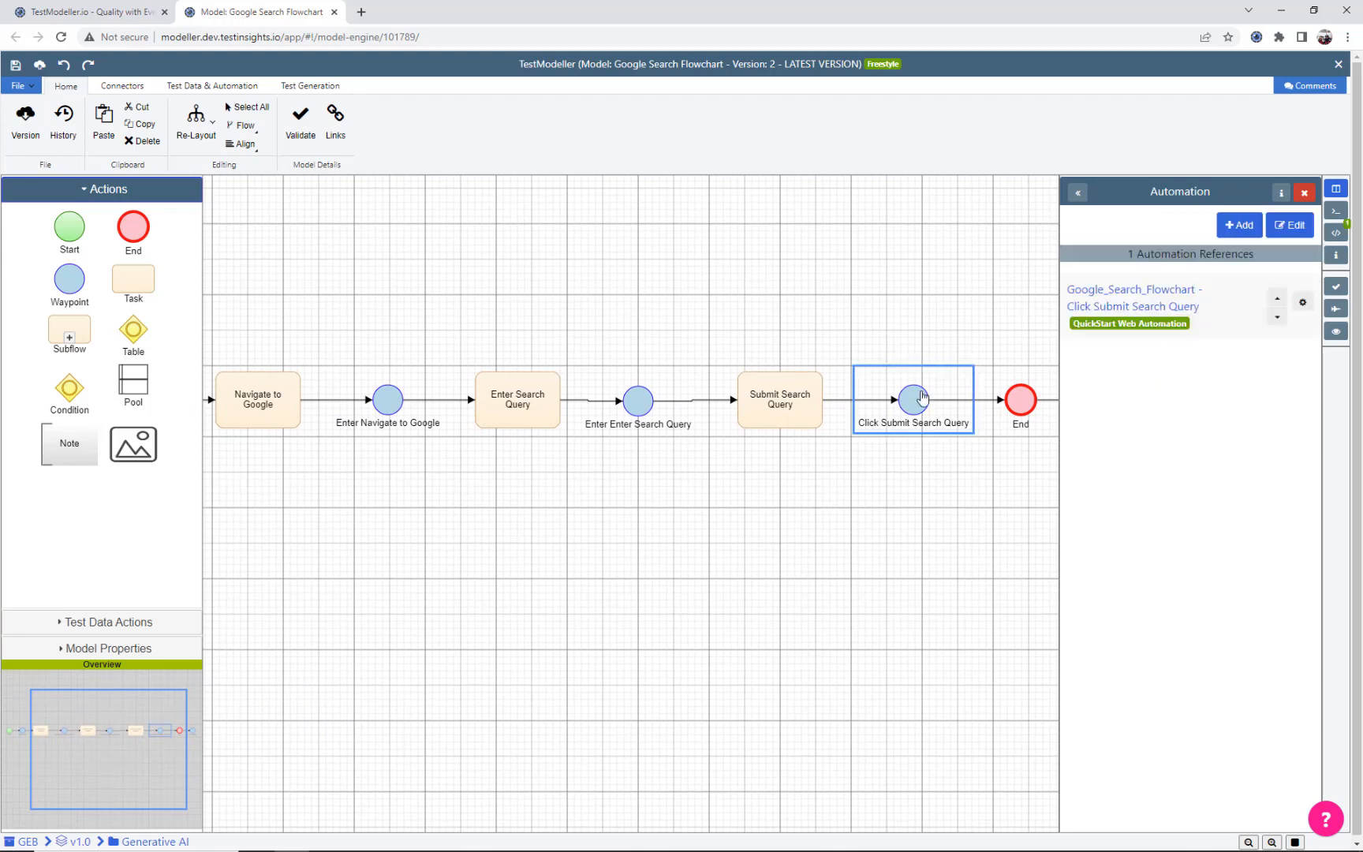
{"action": "left_click", "coordinate": [1119, 306]}
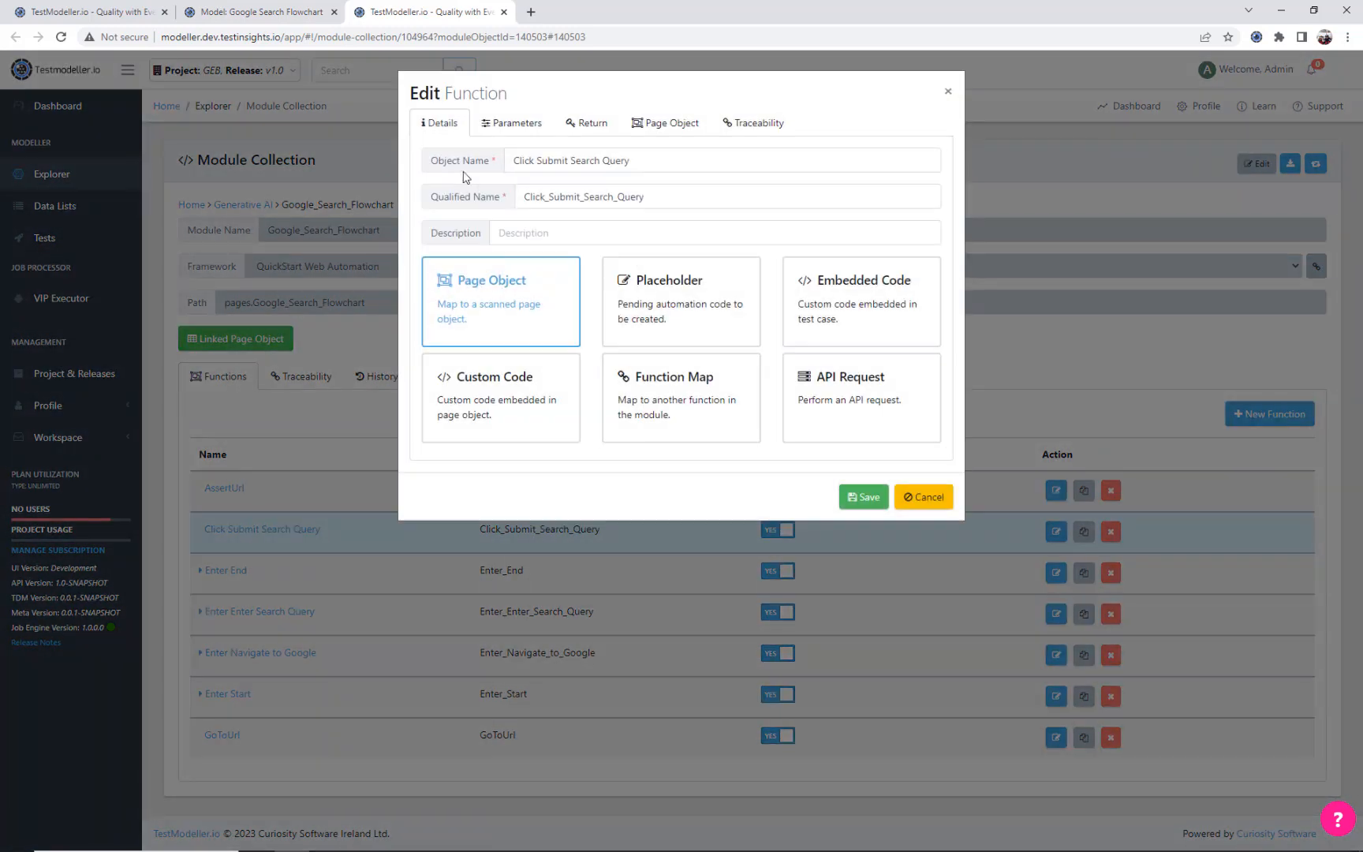
{"action": "left_click", "coordinate": [660, 122]}
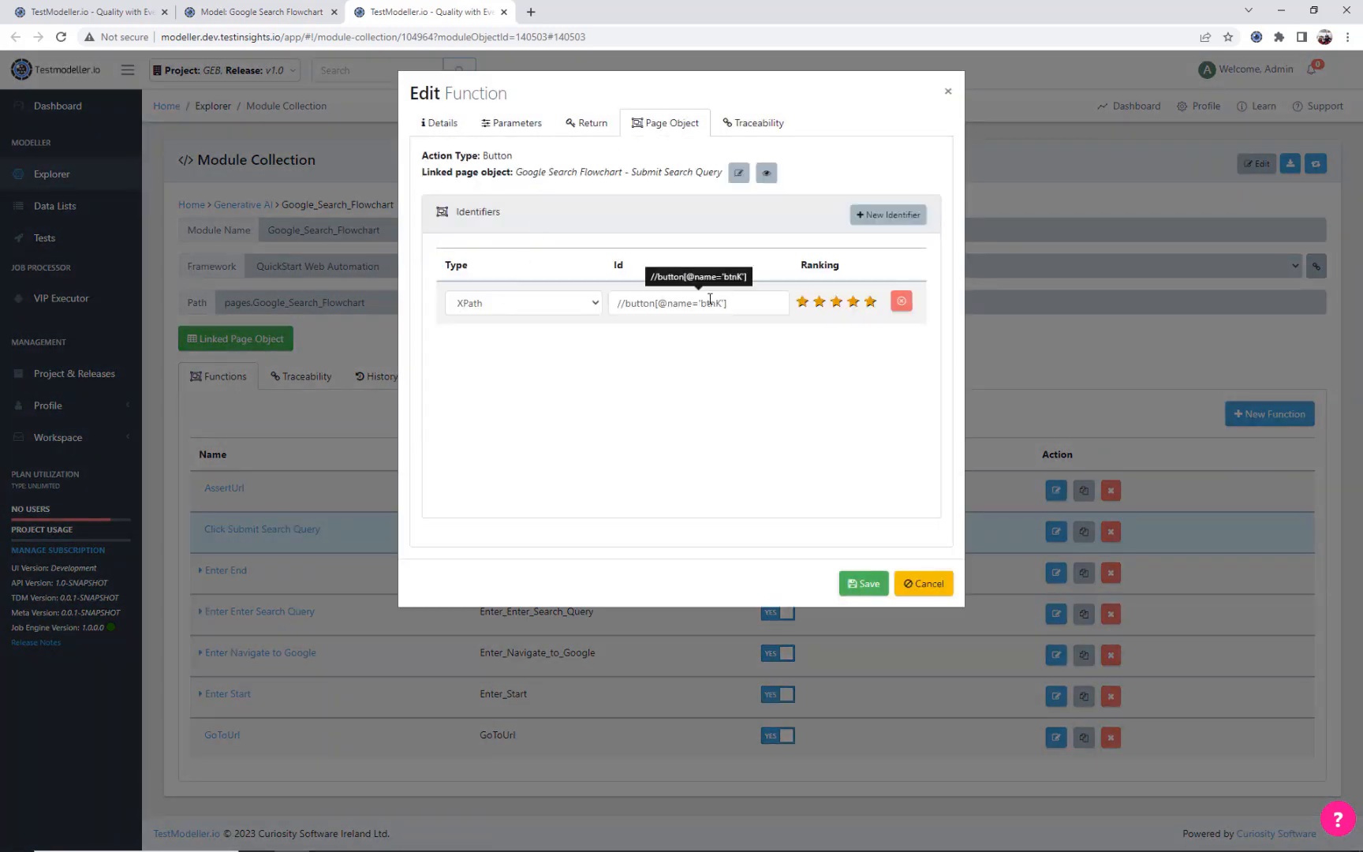
View the page object identifiers of the Enter Enter Search Query waypoint's automation function, and return to the flowchart
{"action": "left_click", "coordinate": [290, 13]}
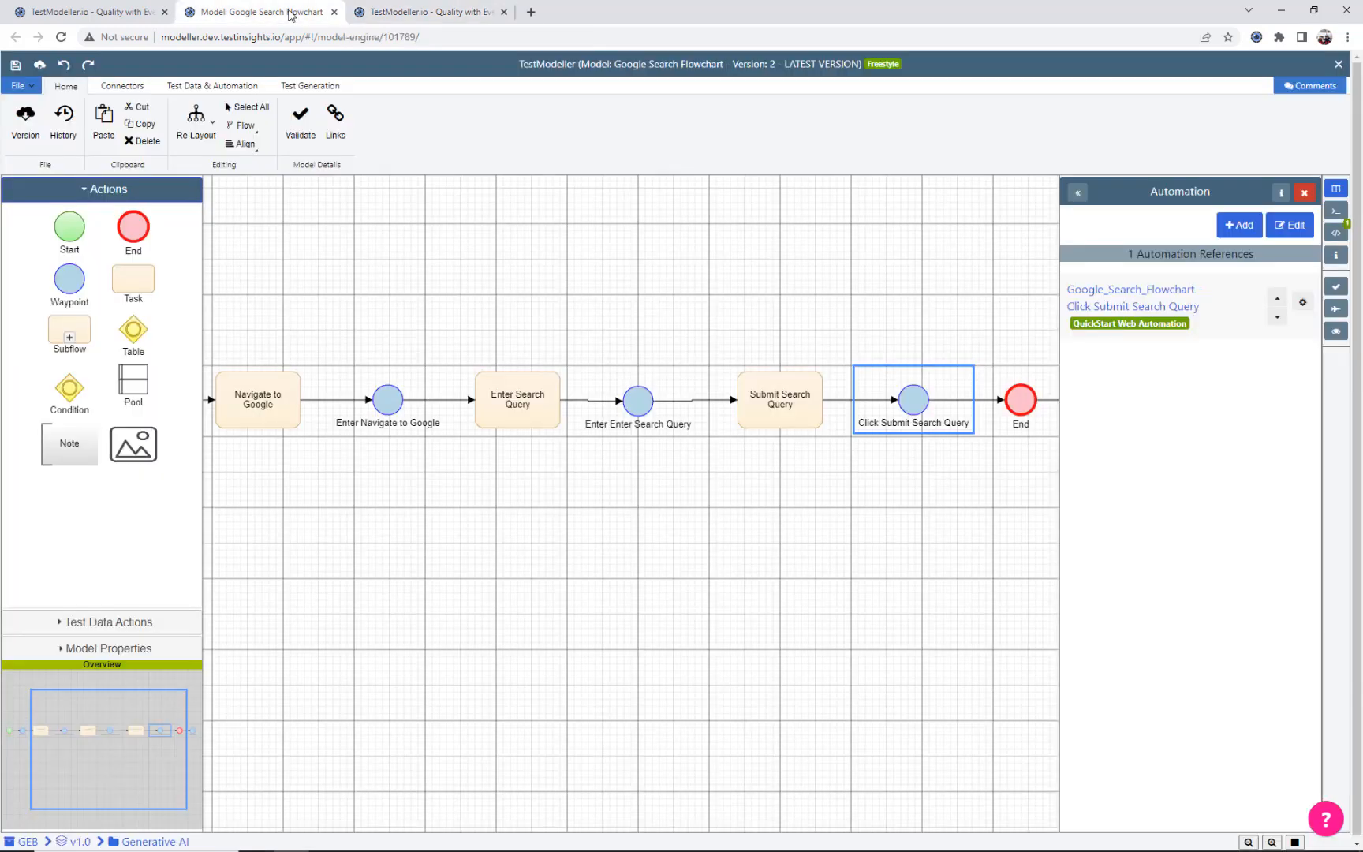
{"action": "left_click", "coordinate": [628, 397]}
{"action": "left_click", "coordinate": [1114, 347]}
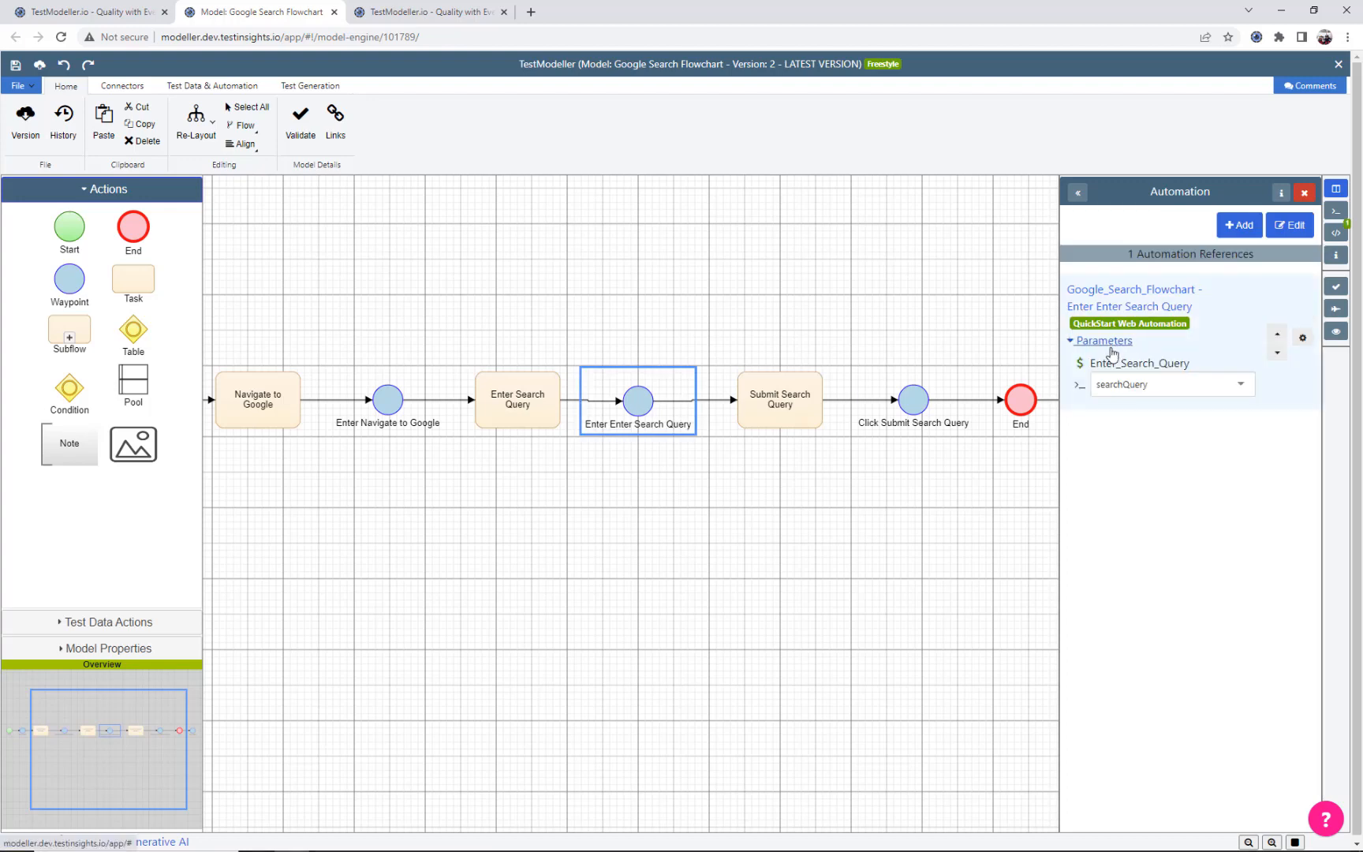
{"action": "left_click", "coordinate": [1104, 306]}
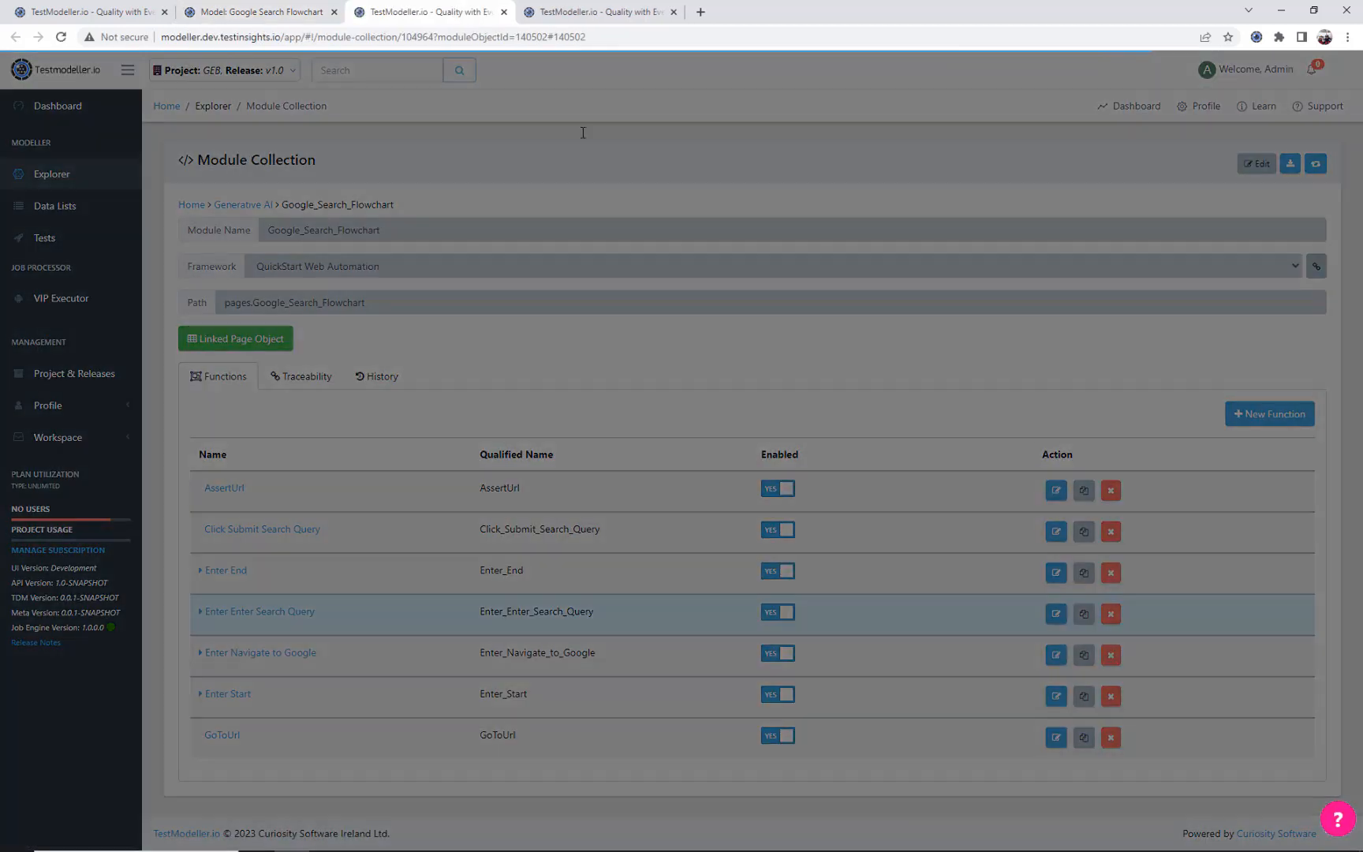
{"action": "left_click", "coordinate": [652, 123]}
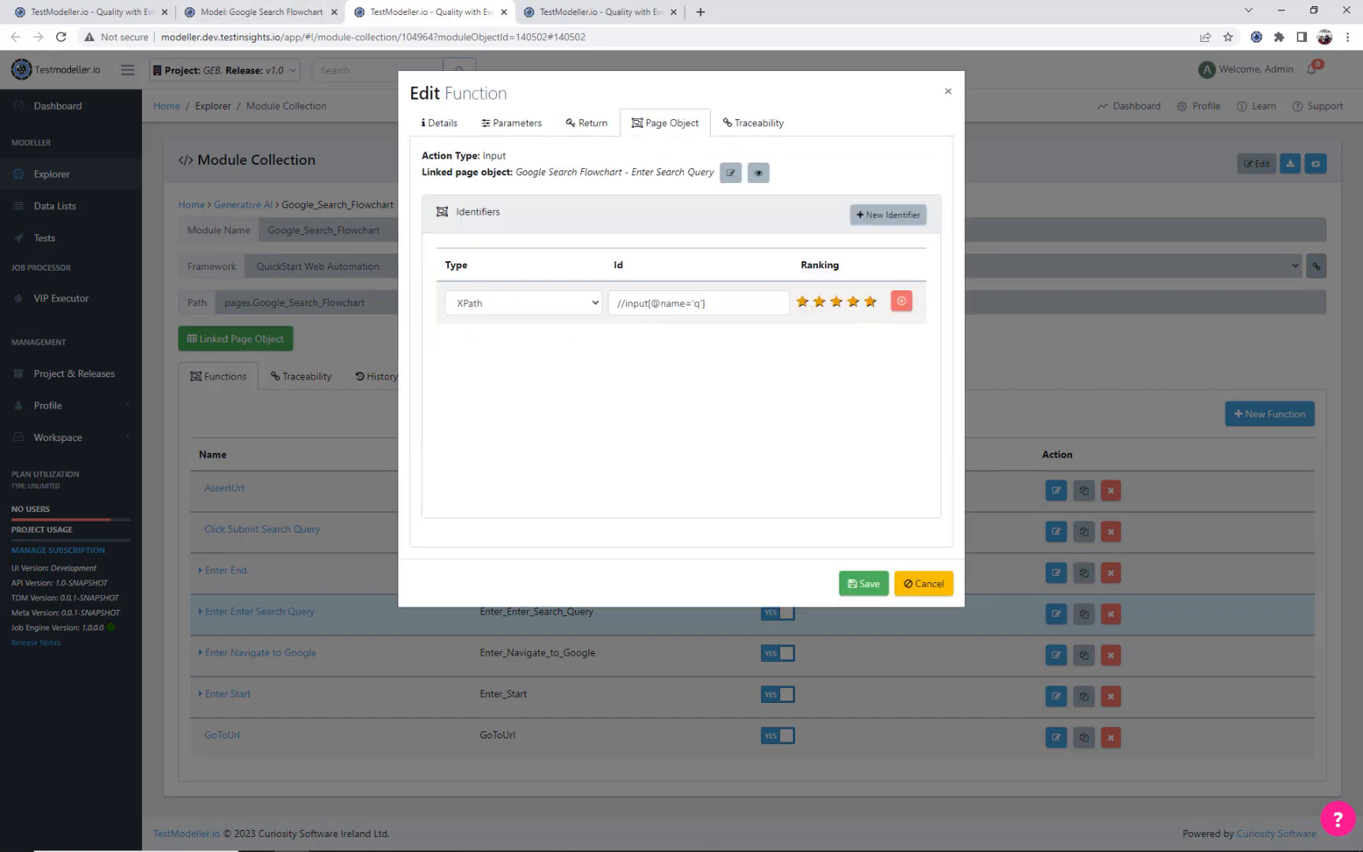
{"action": "left_click", "coordinate": [258, 20]}
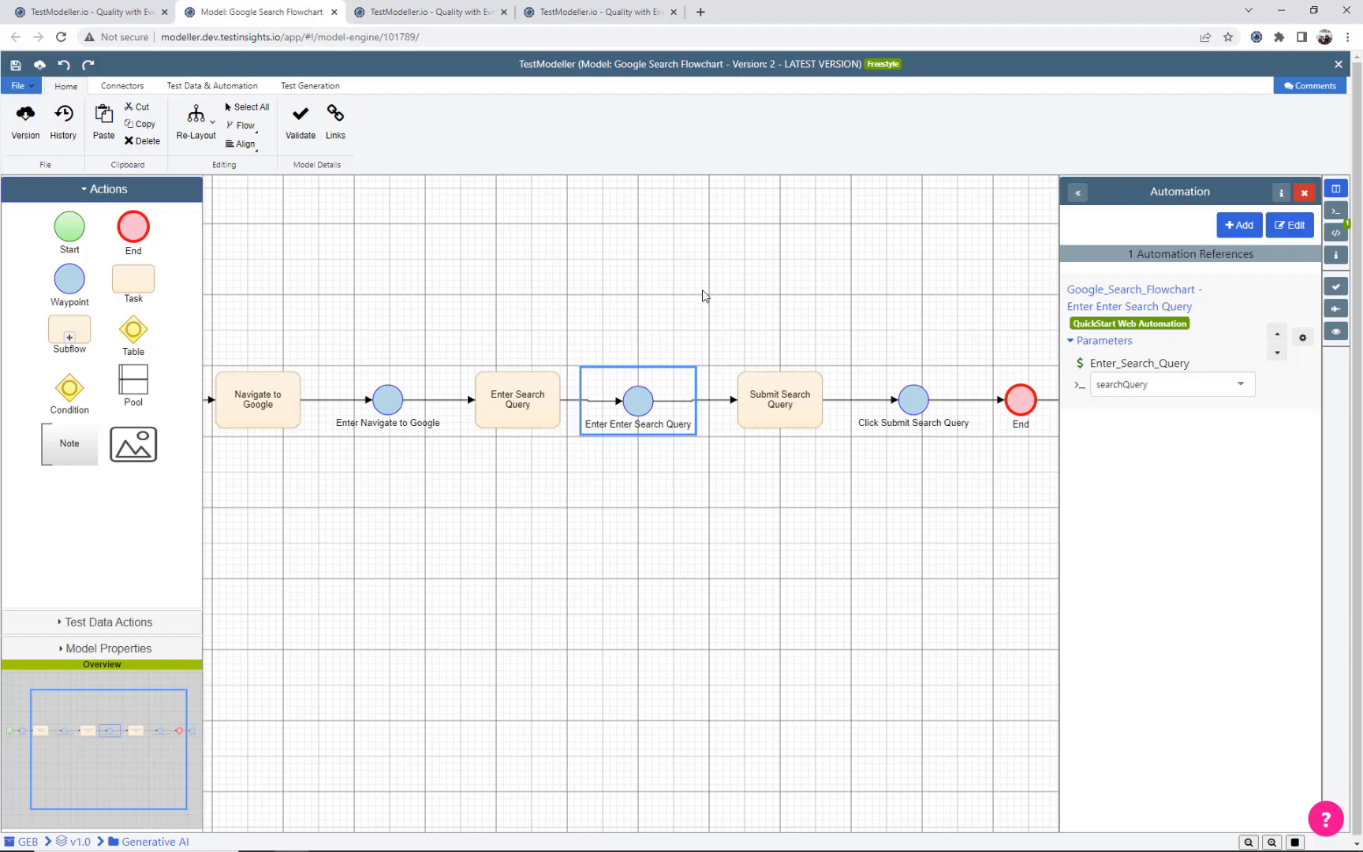